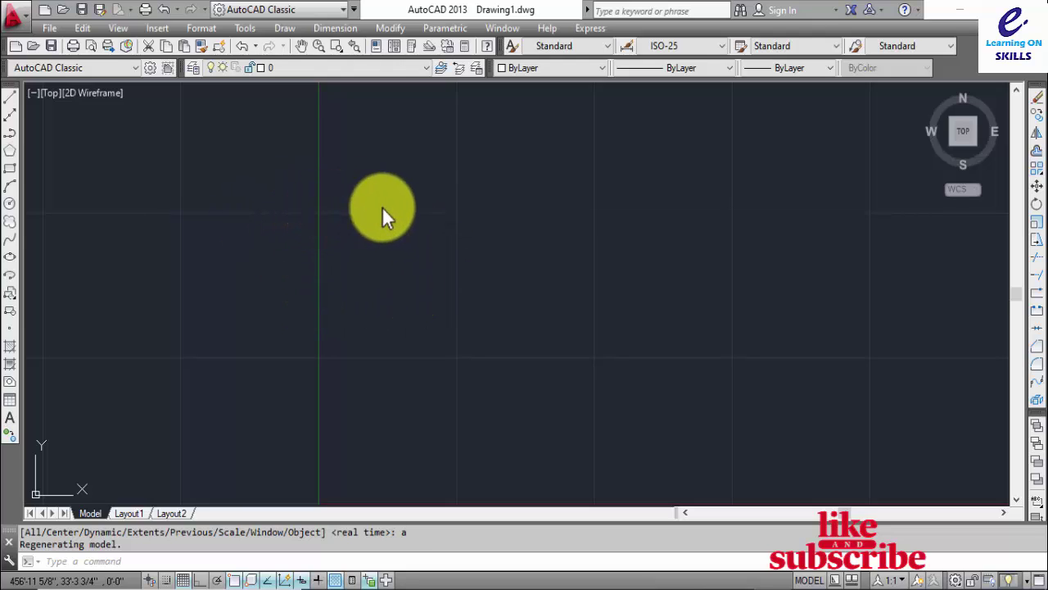
# - Draw a stepped line with ortho on: 50' to the right, 60' down, then 50' to the right
pyautogui.click(369, 232)
pyautogui.write('l')
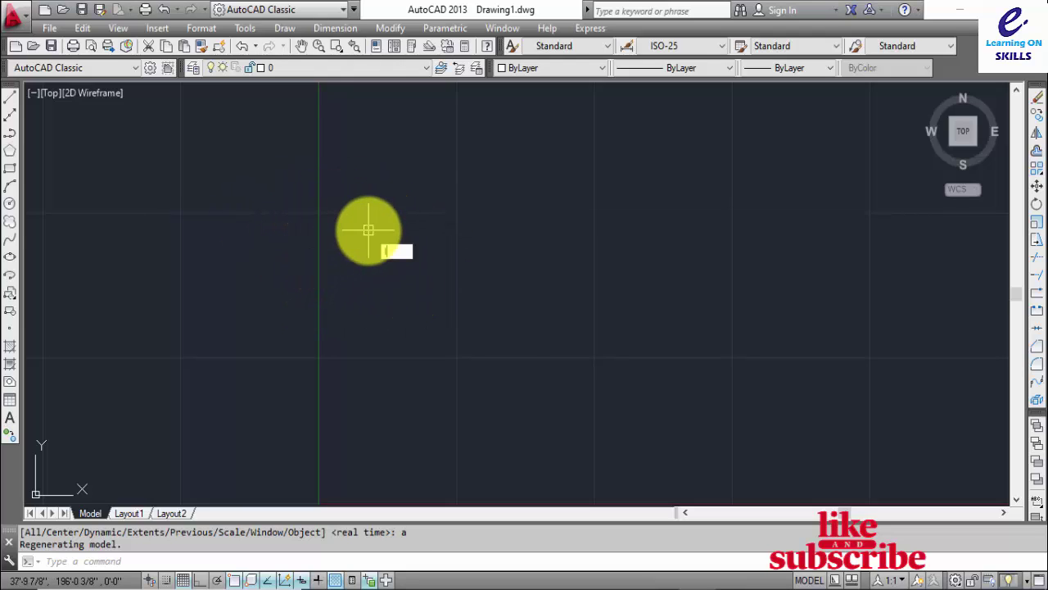
pyautogui.press('Return')
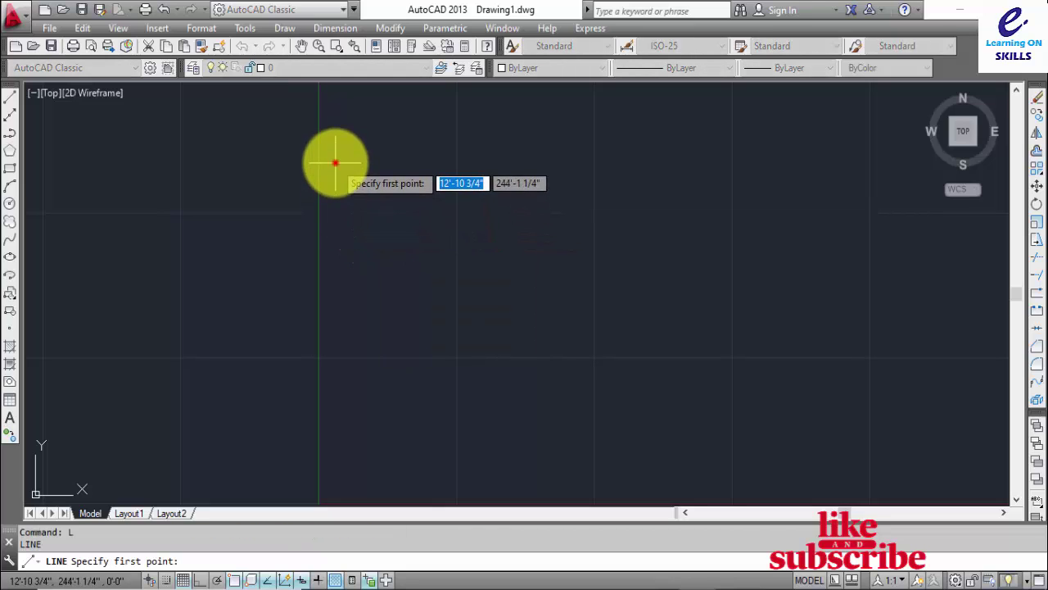
pyautogui.click(335, 163)
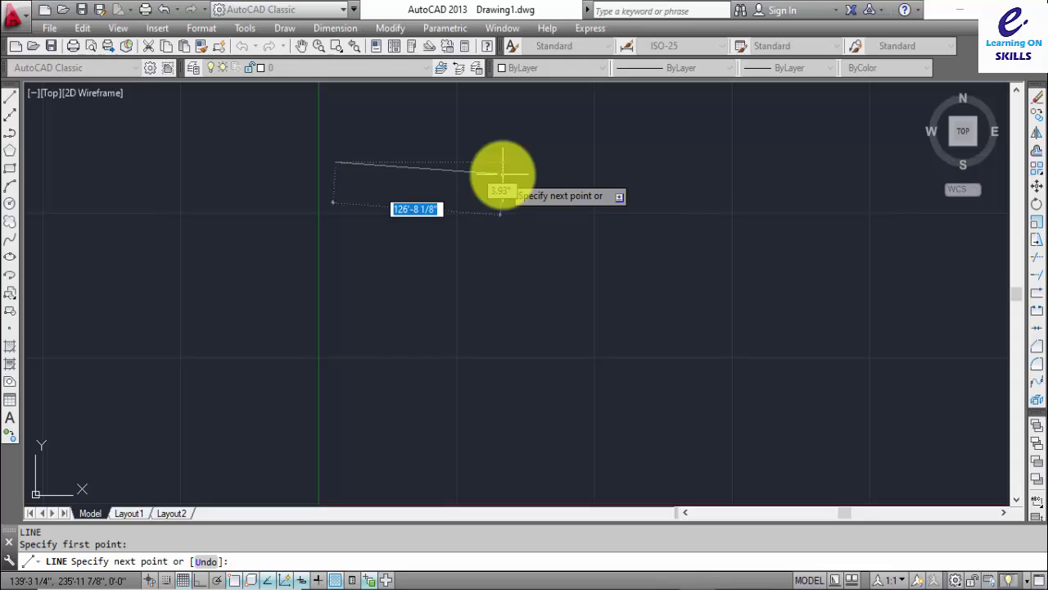
pyautogui.press('F8')
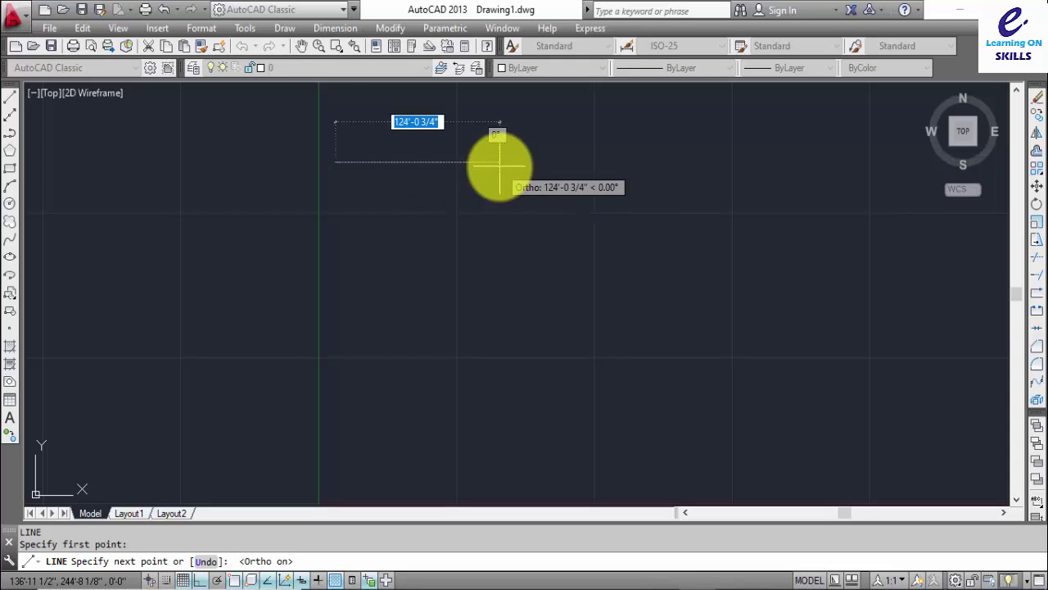
pyautogui.write('50')
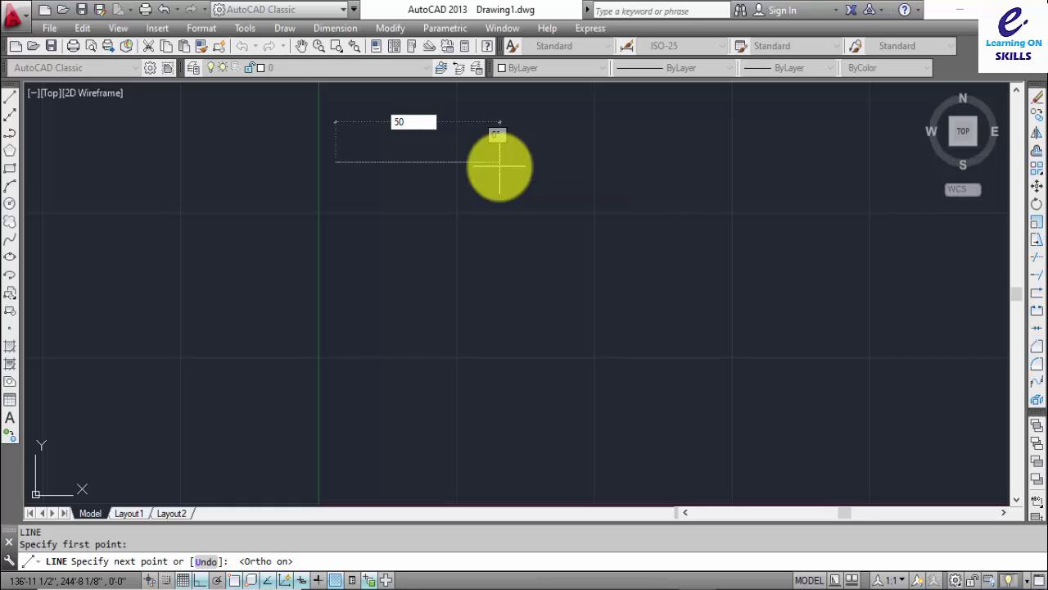
pyautogui.press('Return')
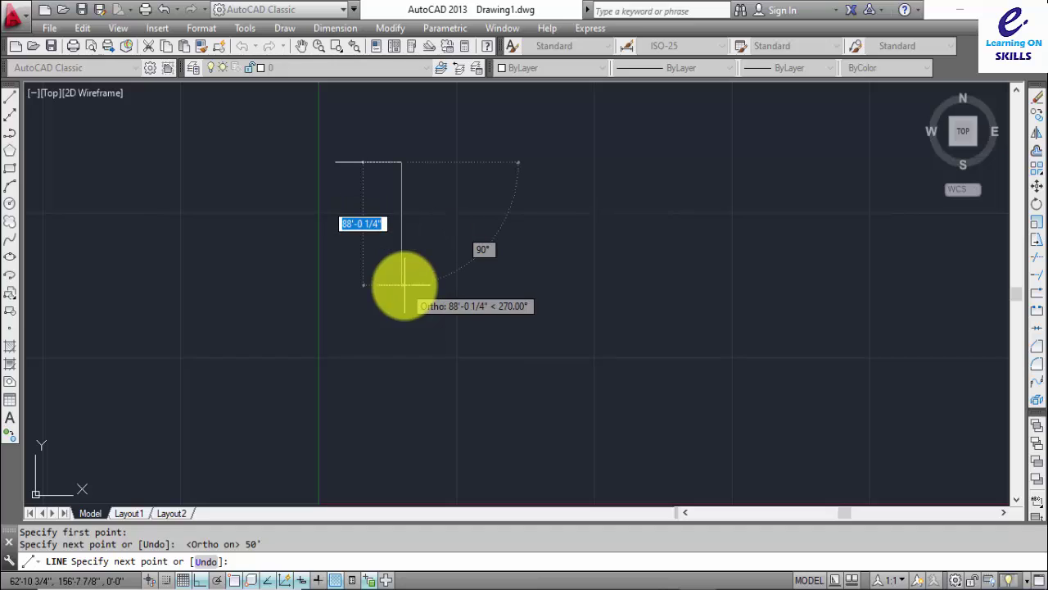
pyautogui.write("60'")
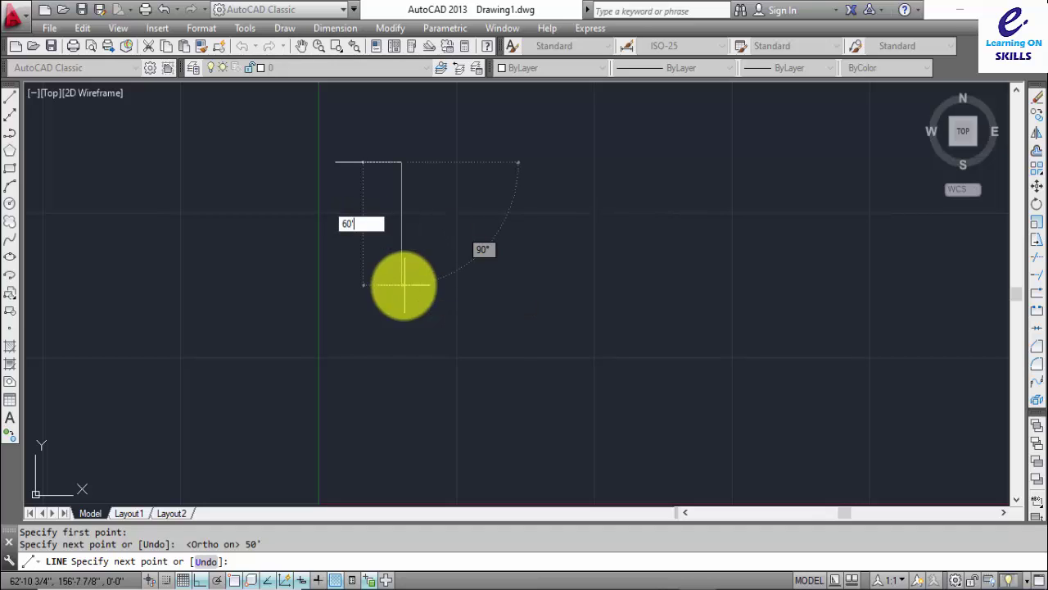
pyautogui.press('Return')
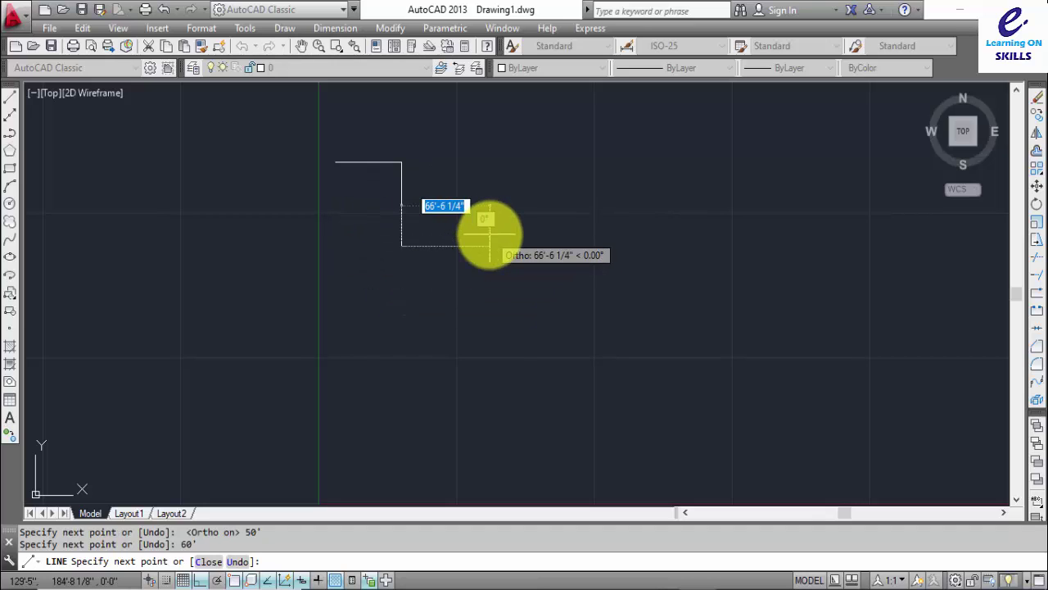
pyautogui.write("50'")
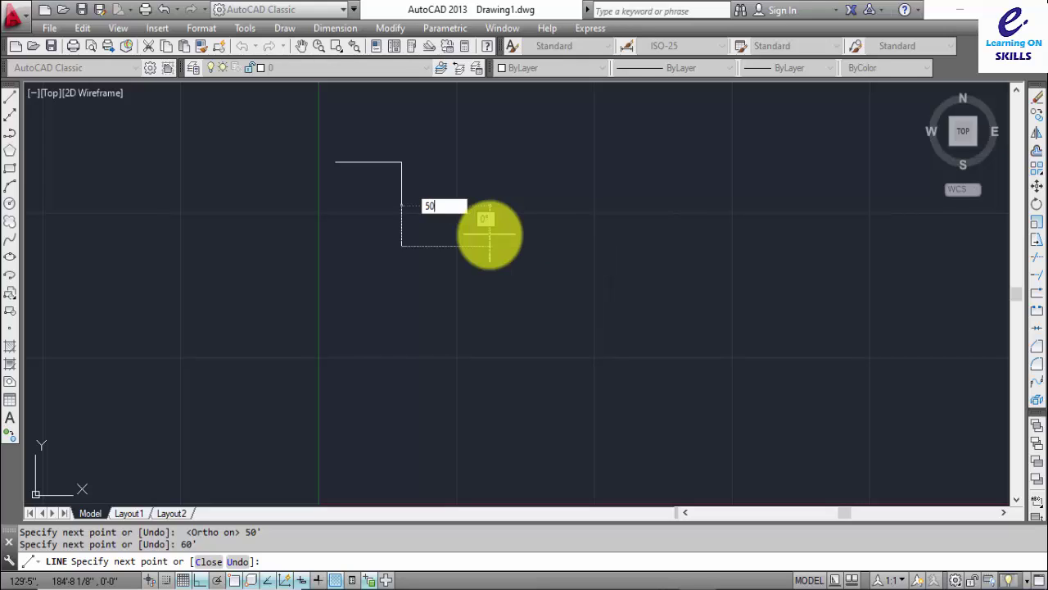
pyautogui.press('Return')
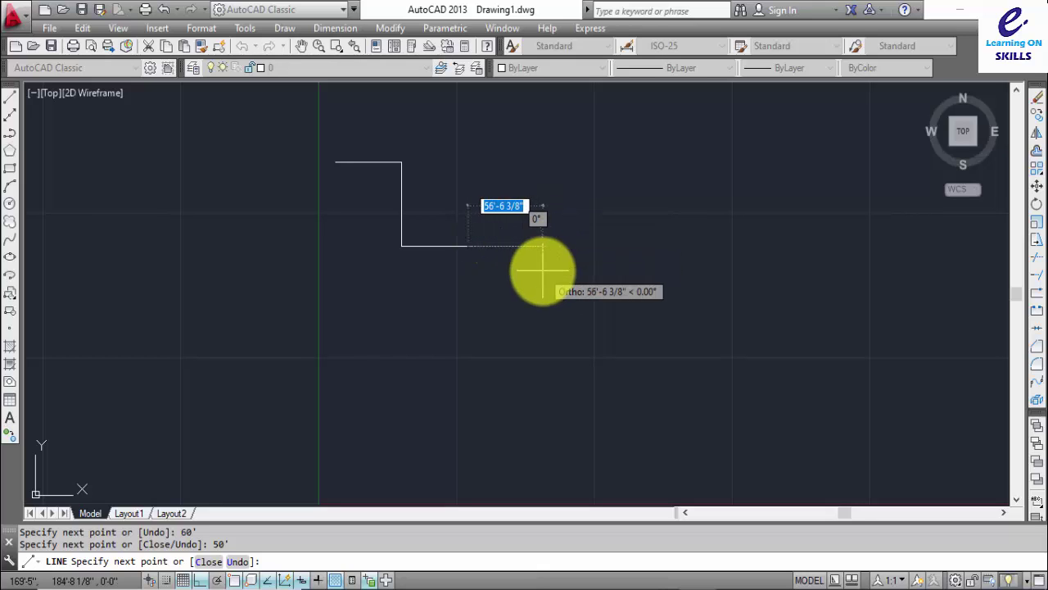
pyautogui.press('Escape')
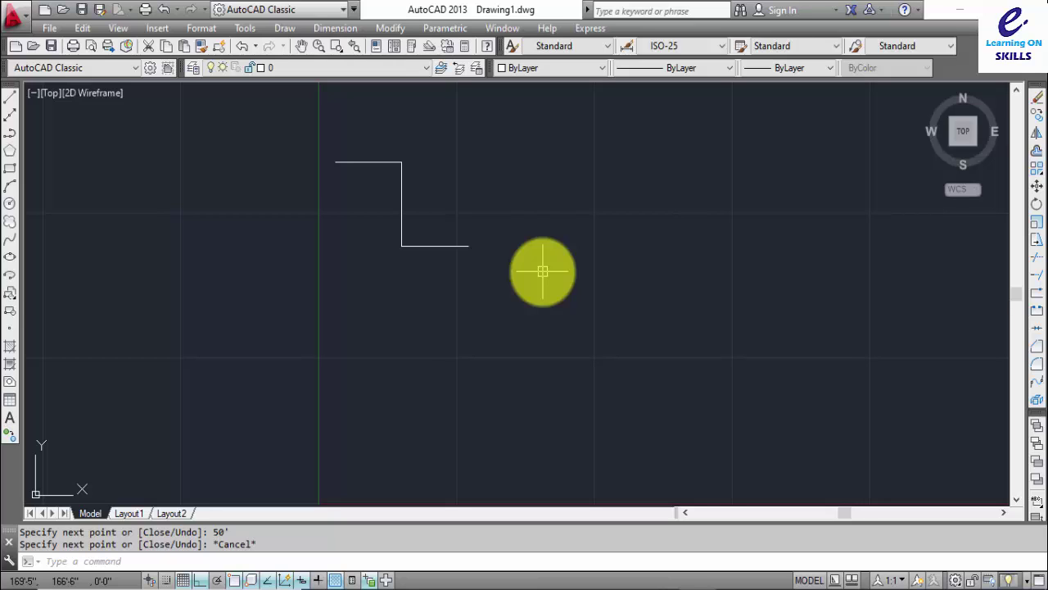
# - Draw a 70' vertical line upward from the right end of the lower horizontal line
pyautogui.write('l')
pyautogui.press('Return')
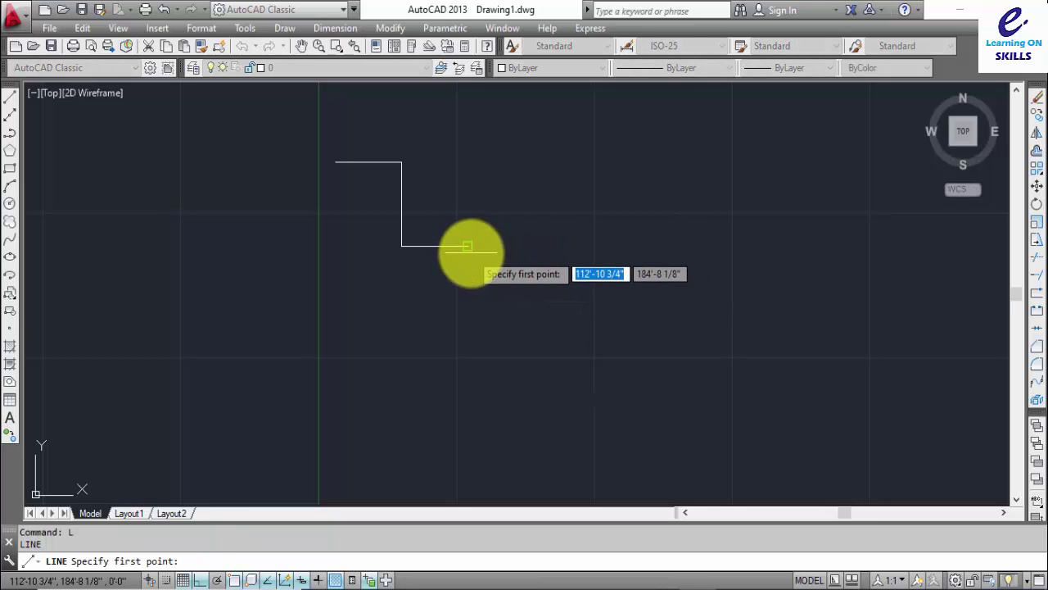
pyautogui.click(469, 246)
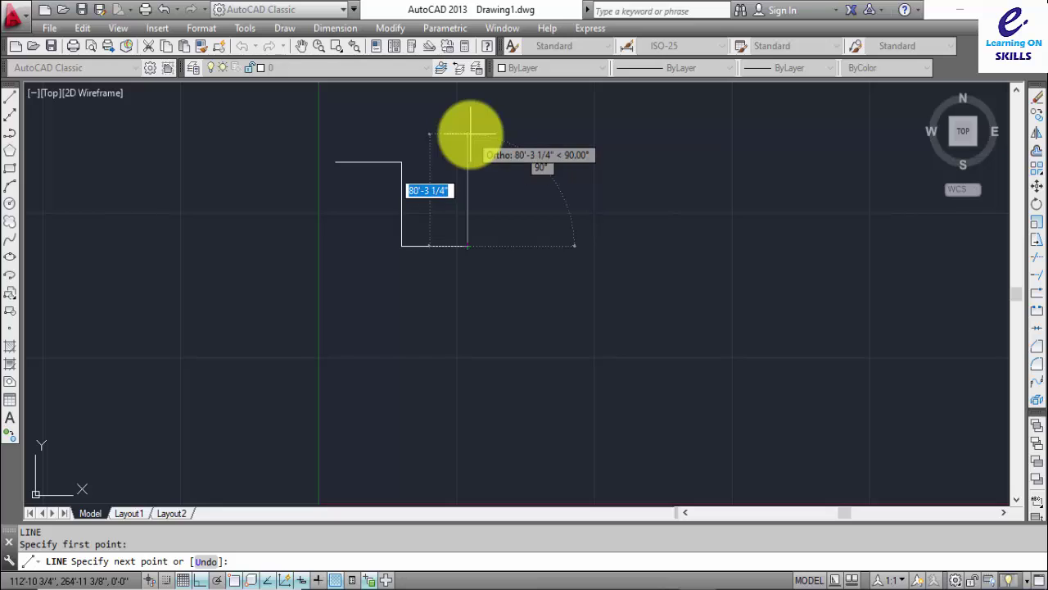
pyautogui.write("70'")
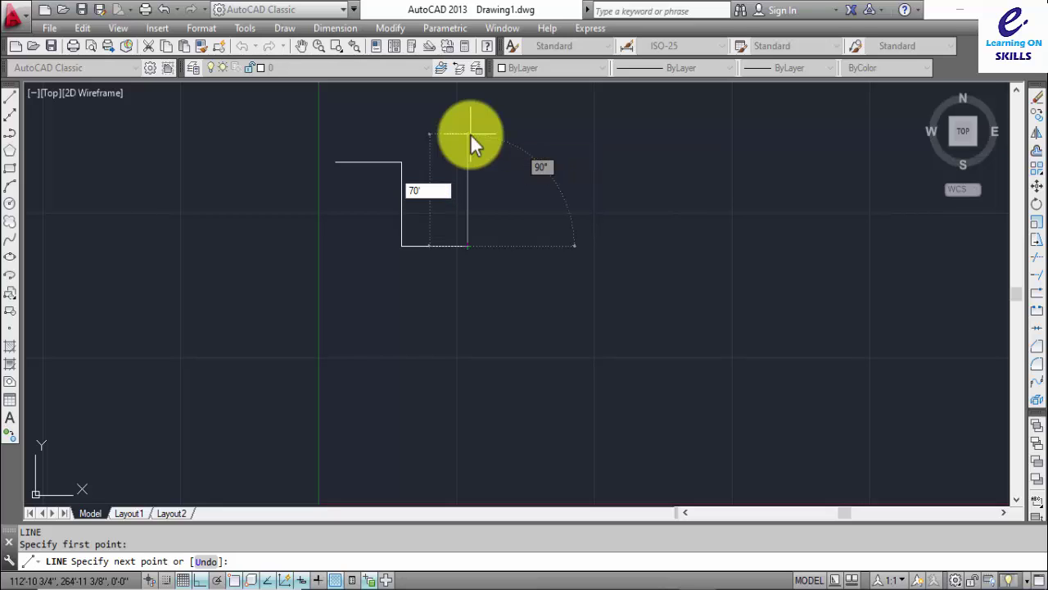
pyautogui.press('Return')
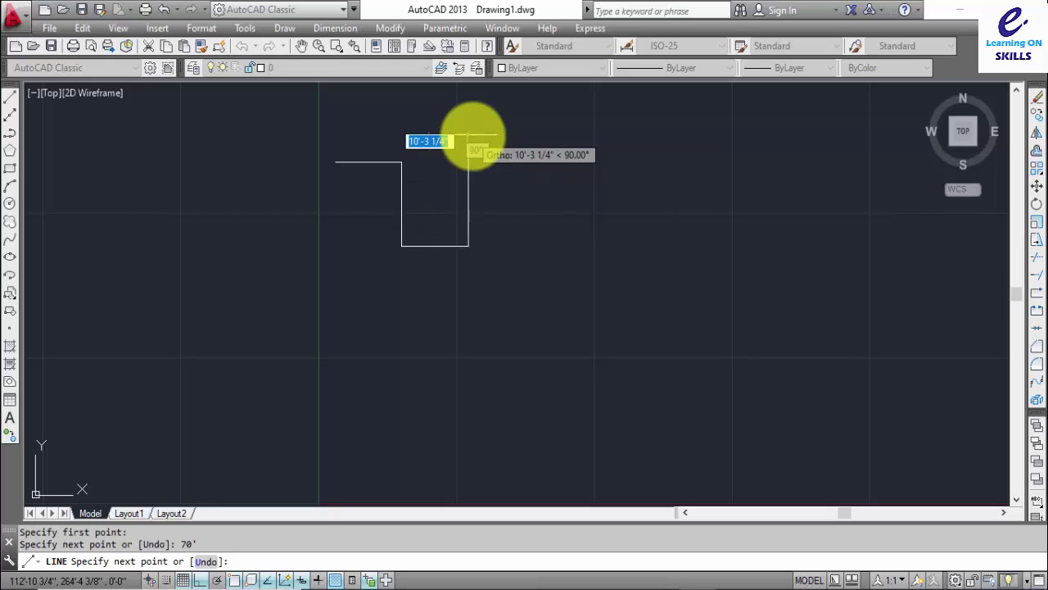
pyautogui.press('Escape')
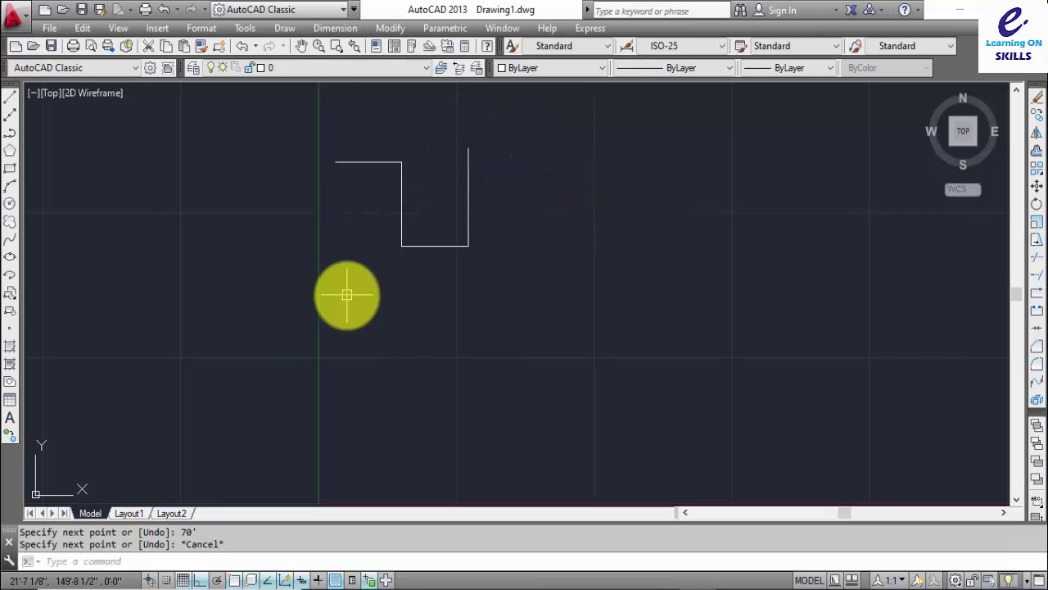
# - Offset the upper horizontal line downward three times at 5' spacing, making four parallel lines
pyautogui.write('o')
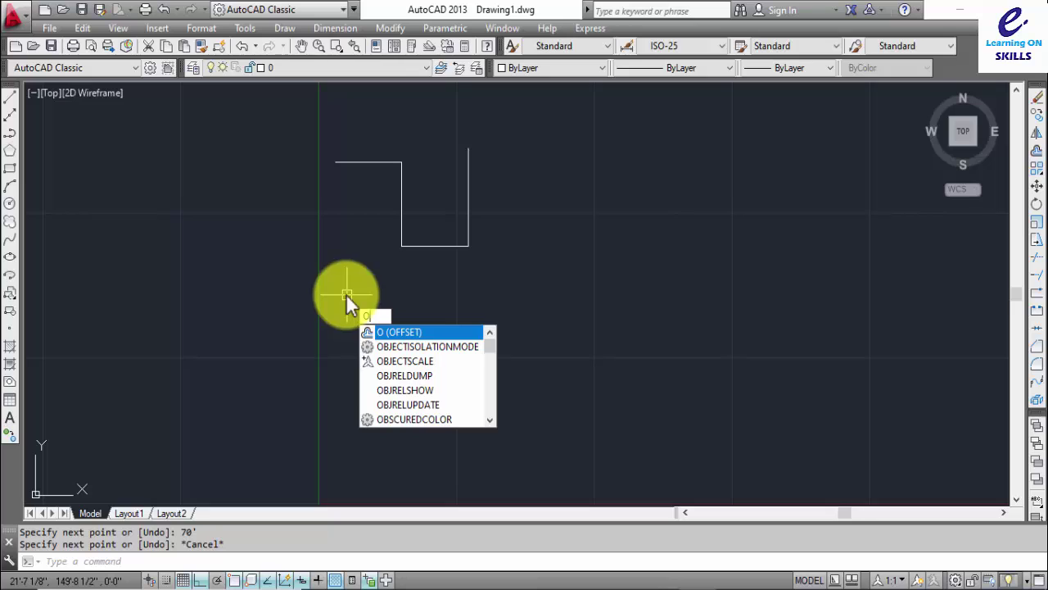
pyautogui.press('Return')
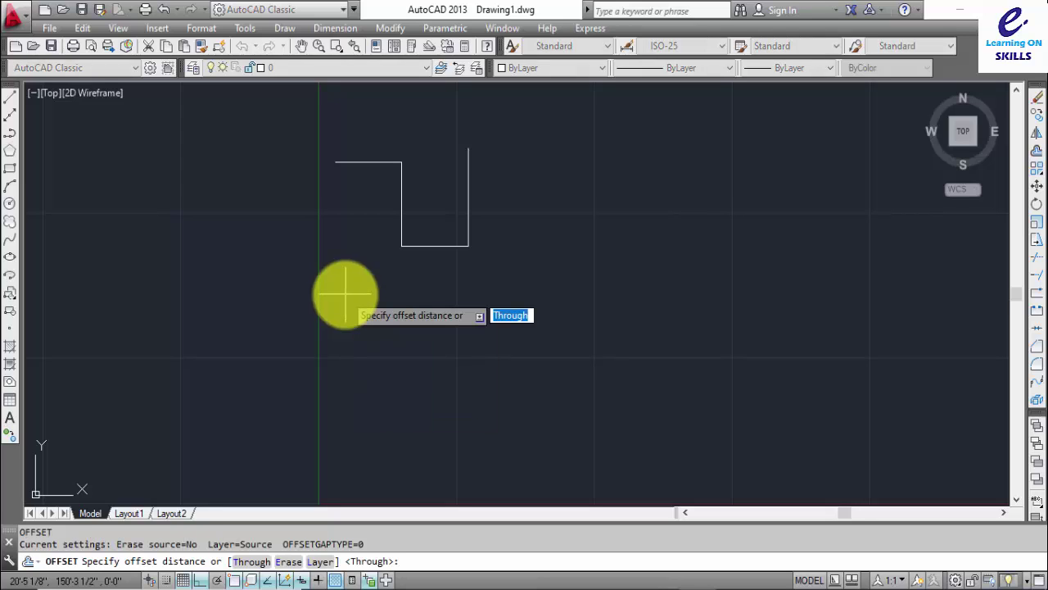
pyautogui.write('5')
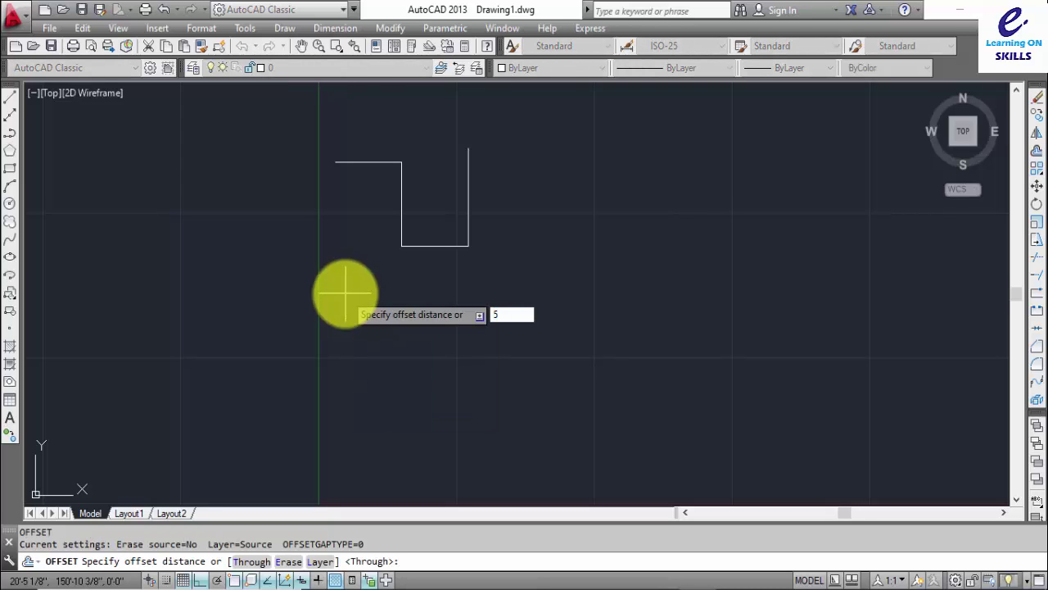
pyautogui.write("'")
pyautogui.press('Return')
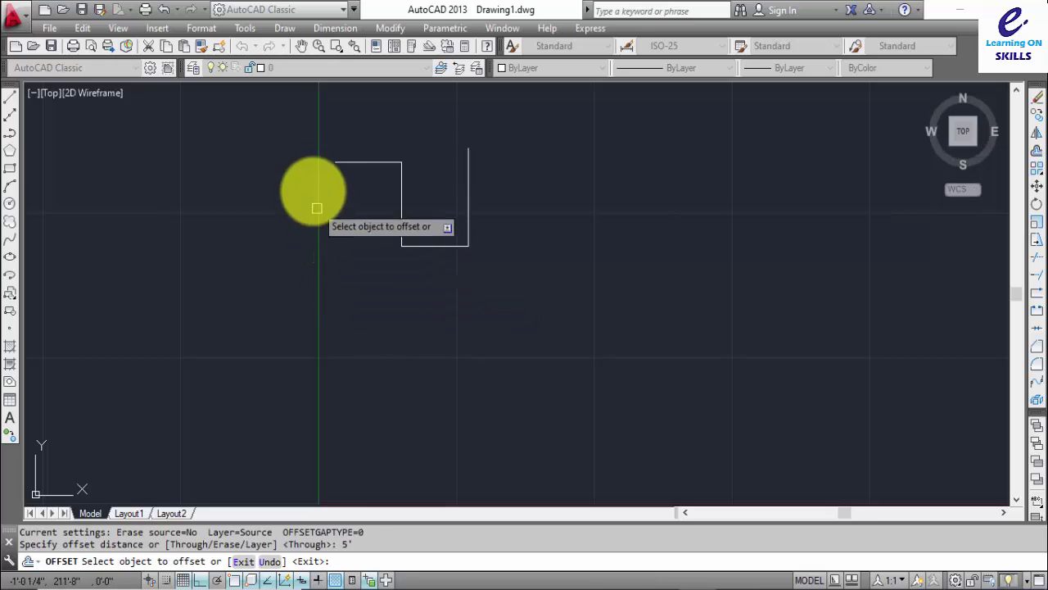
pyautogui.click(352, 163)
pyautogui.click(358, 199)
pyautogui.click(361, 173)
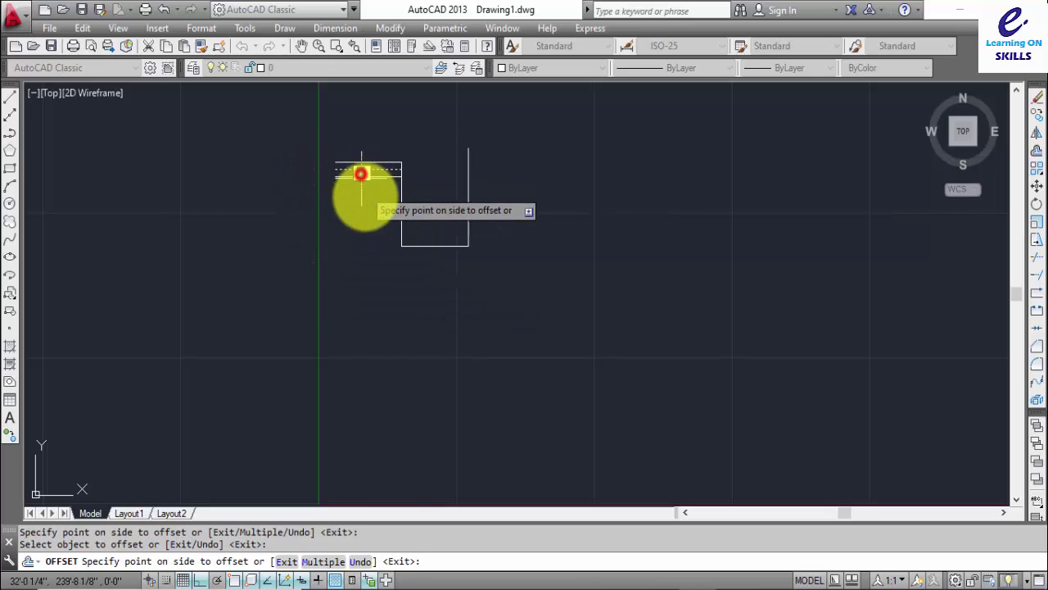
pyautogui.click(363, 201)
pyautogui.click(363, 175)
pyautogui.click(363, 227)
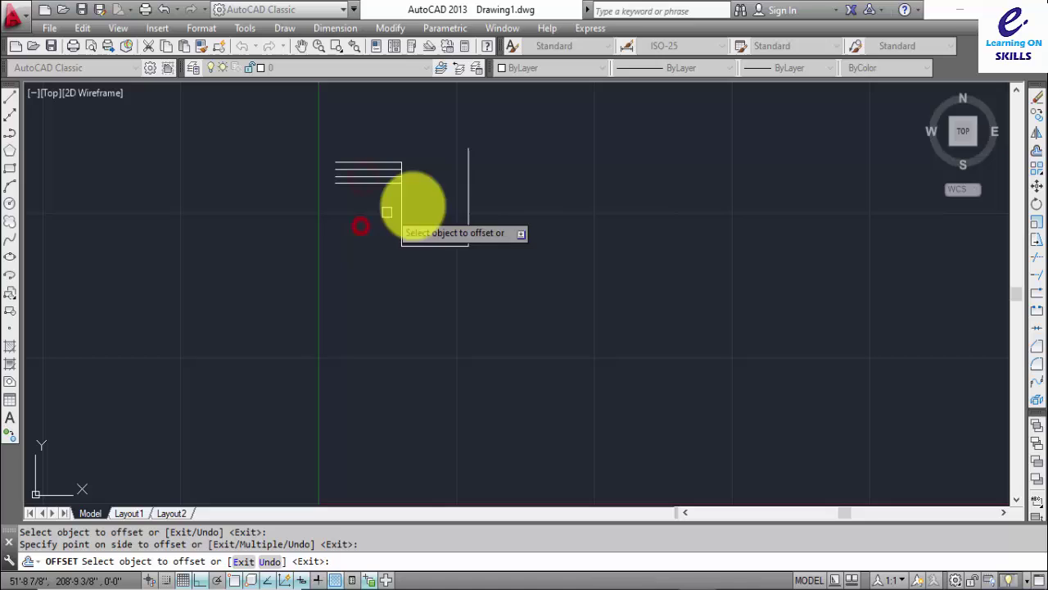
# - Offset the two vertical lines 5' toward the inside of the U shape and end the Offset
pyautogui.click(470, 210)
pyautogui.click(437, 215)
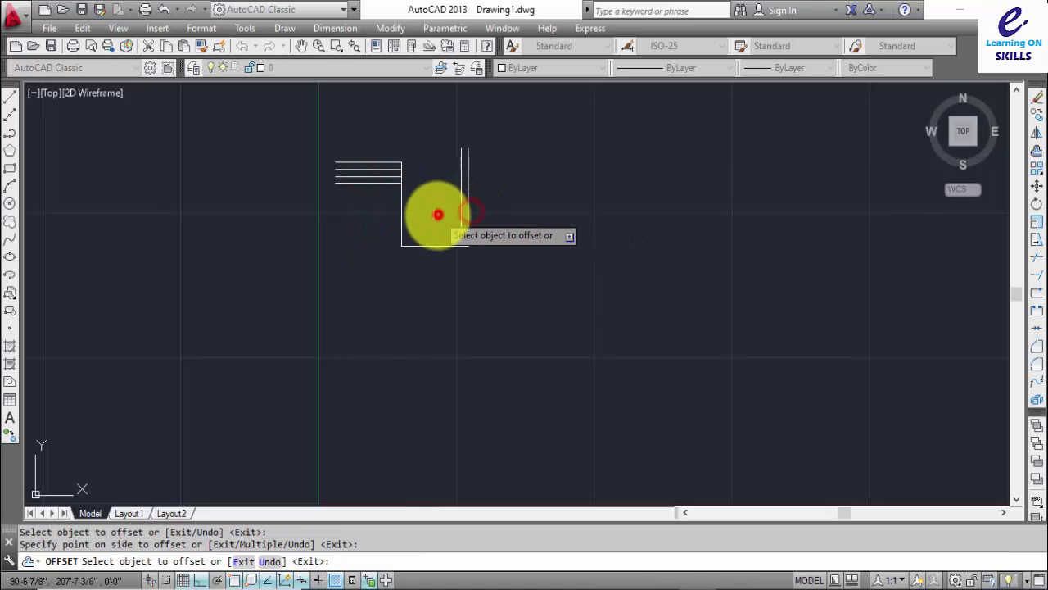
pyautogui.click(396, 216)
pyautogui.click(434, 210)
pyautogui.press('Escape')
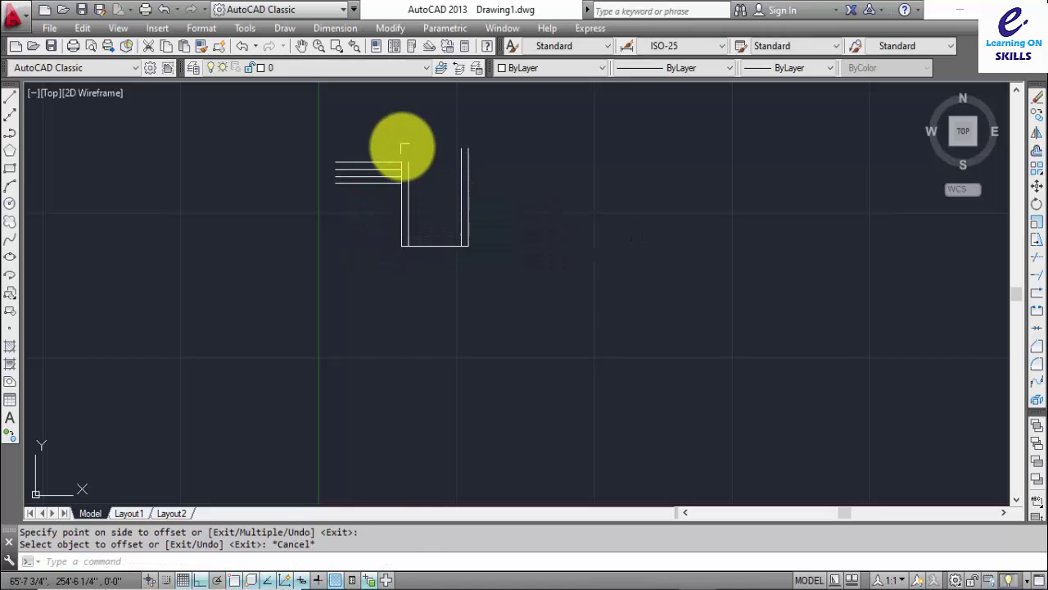
# - Extend the topmost horizontal line to the outermost right vertical line, using all objects as boundary edges
pyautogui.scroll(5, 403, 148)
pyautogui.scroll(-2, 440, 191)
pyautogui.moveTo(412, 191); pyautogui.dragTo(377, 184, button='middle')
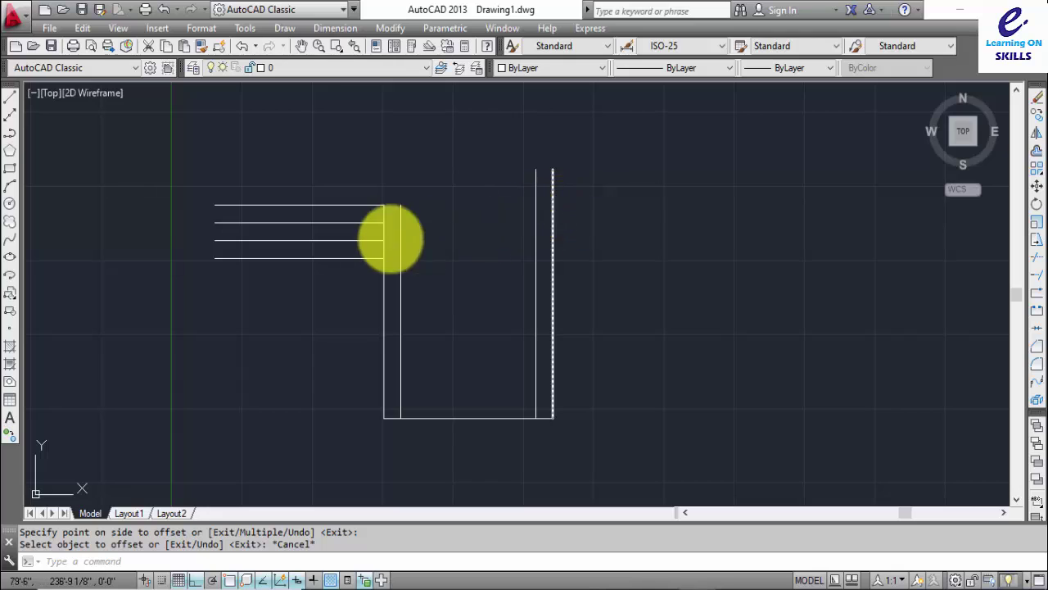
pyautogui.moveTo(349, 227); pyautogui.dragTo(359, 218, button='middle')
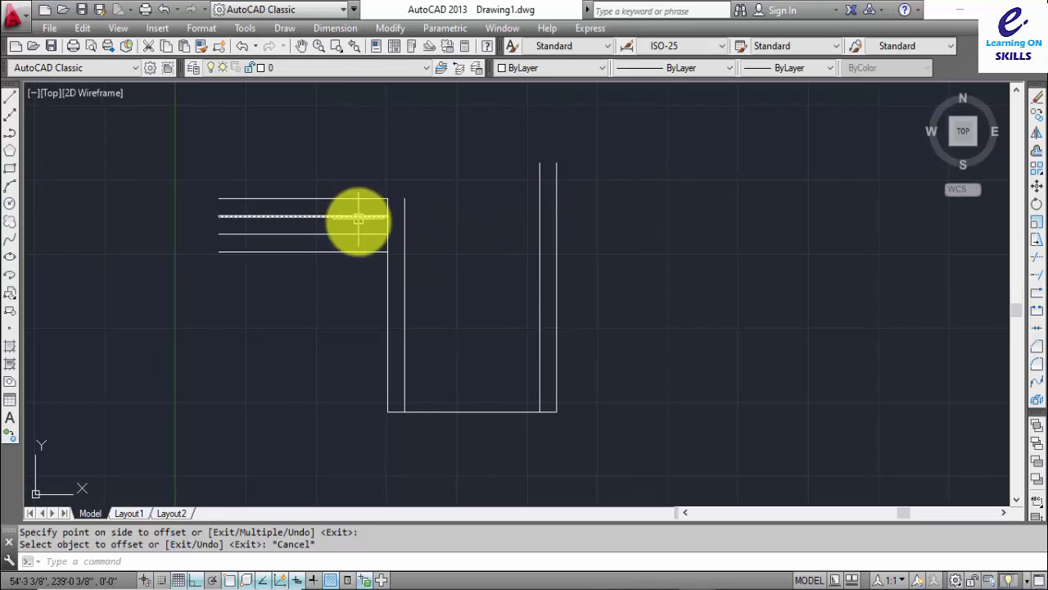
pyautogui.write('e')
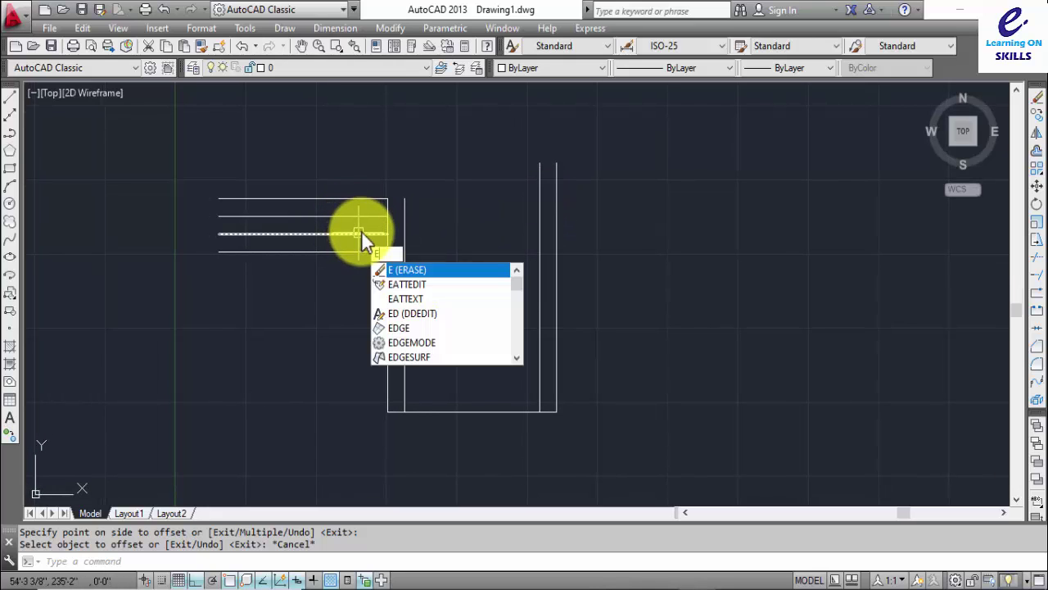
pyautogui.write('x')
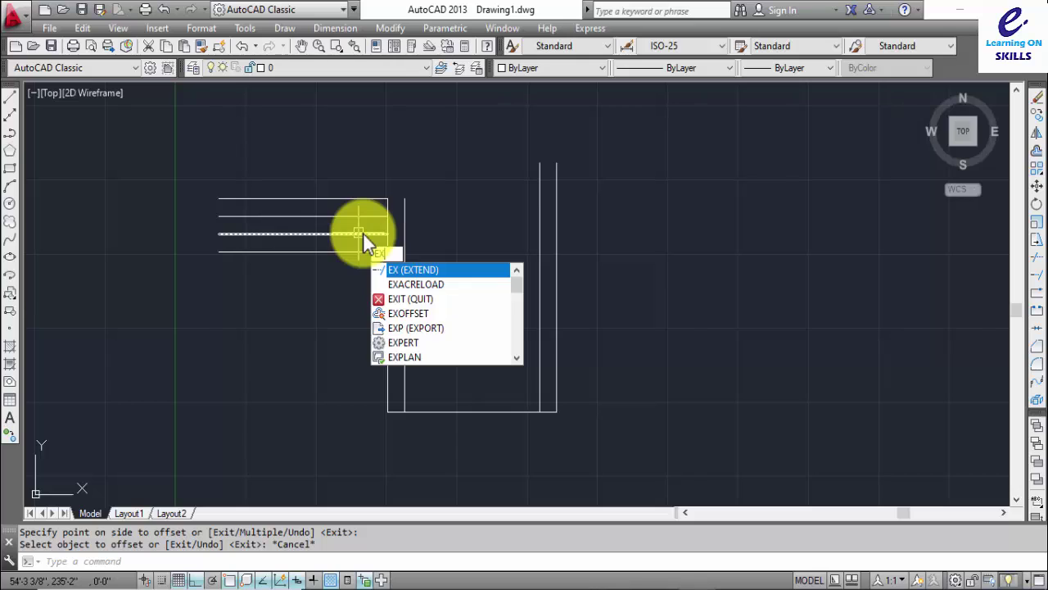
pyautogui.press('Return')
pyautogui.press('Return')
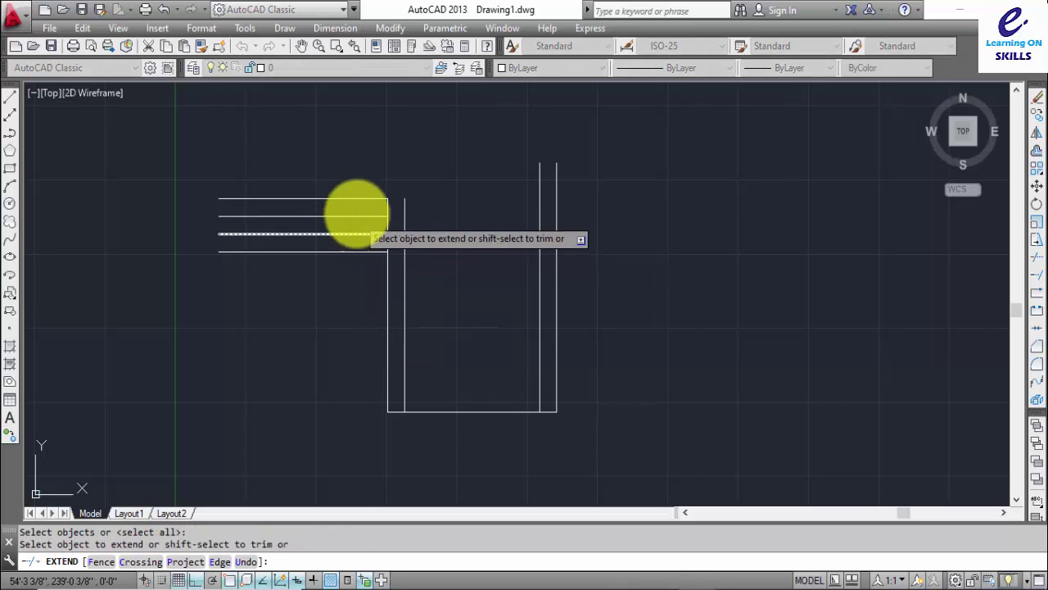
pyautogui.click(363, 199)
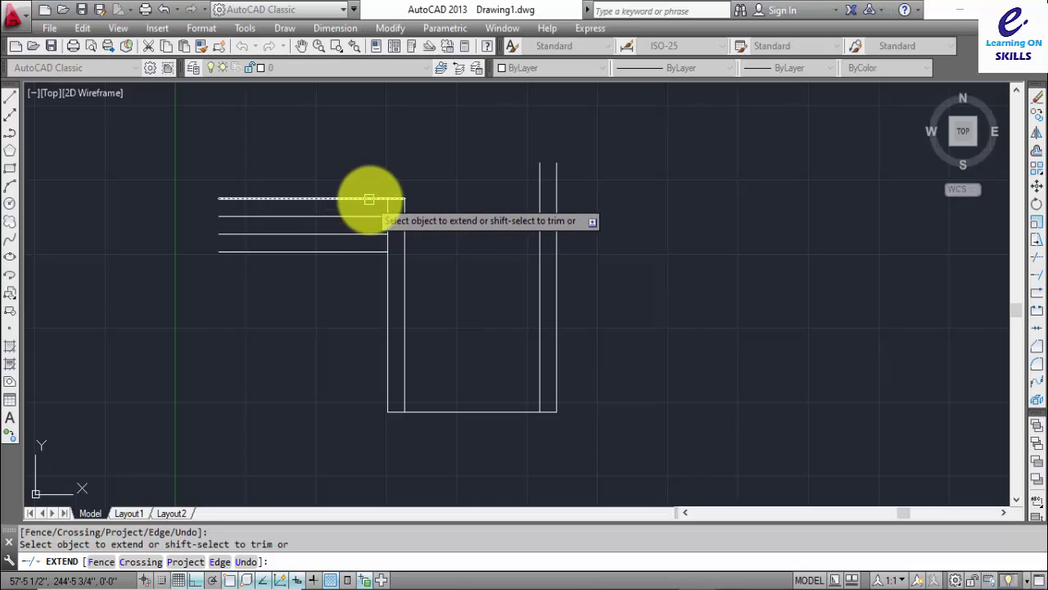
pyautogui.click(475, 199)
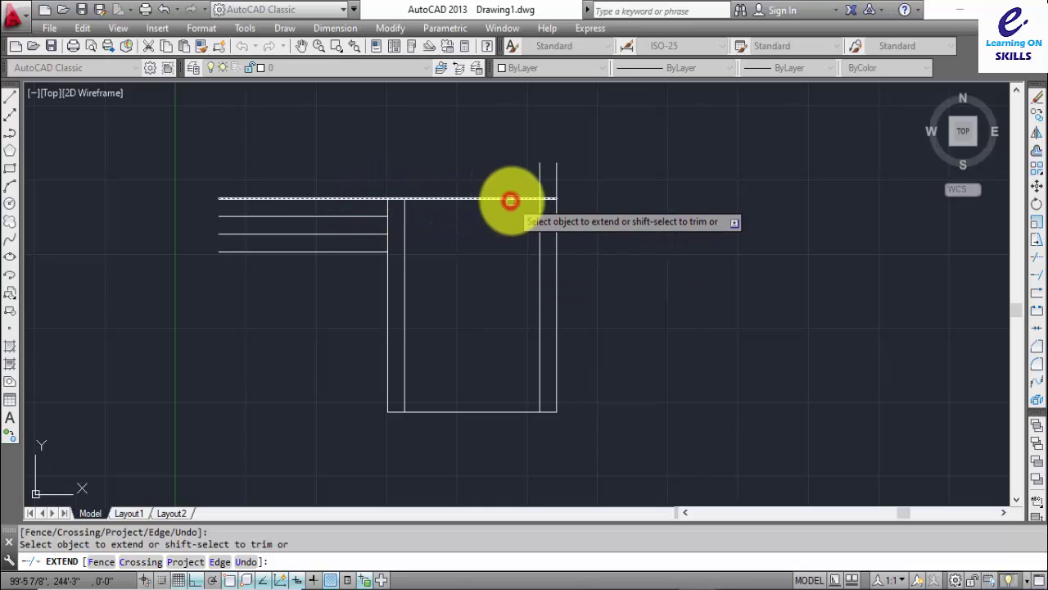
# - Extend the second horizontal line from the top across to the outermost right vertical line
pyautogui.click(382, 217)
pyautogui.click(393, 216)
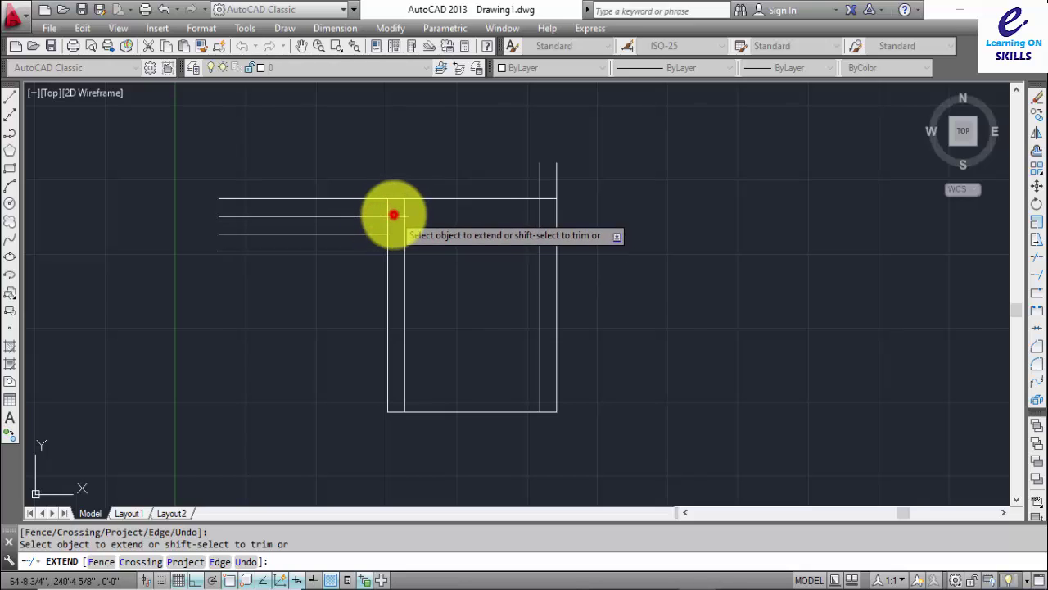
pyautogui.click(467, 217)
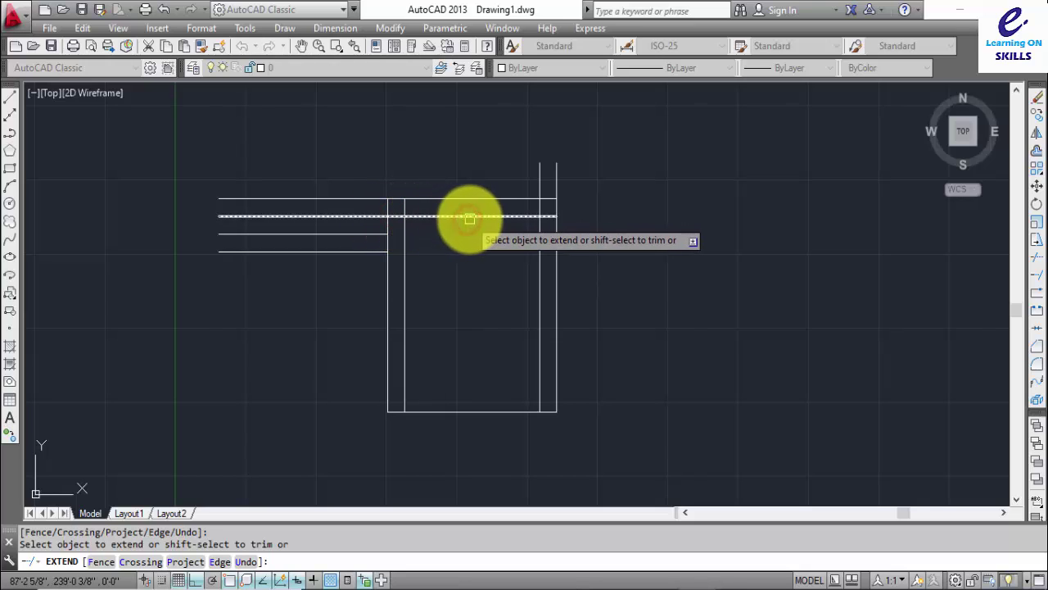
# - Extend the two lower horizontal lines together, boundary by boundary, across to the outermost right vertical line and end the Extend
pyautogui.click(339, 279)
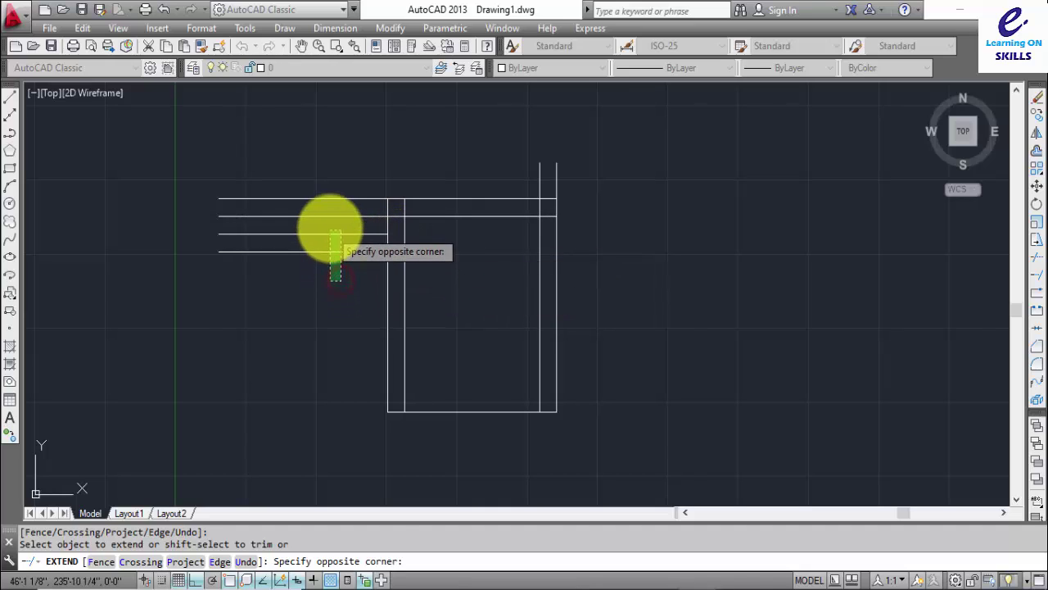
pyautogui.click(328, 227)
pyautogui.click(355, 281)
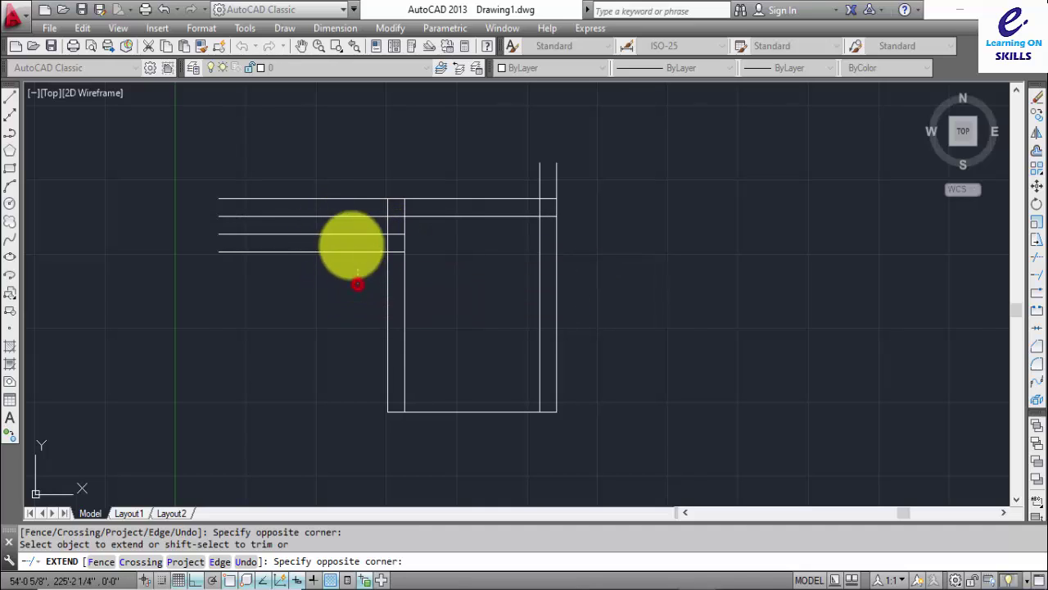
pyautogui.click(338, 222)
pyautogui.click(508, 274)
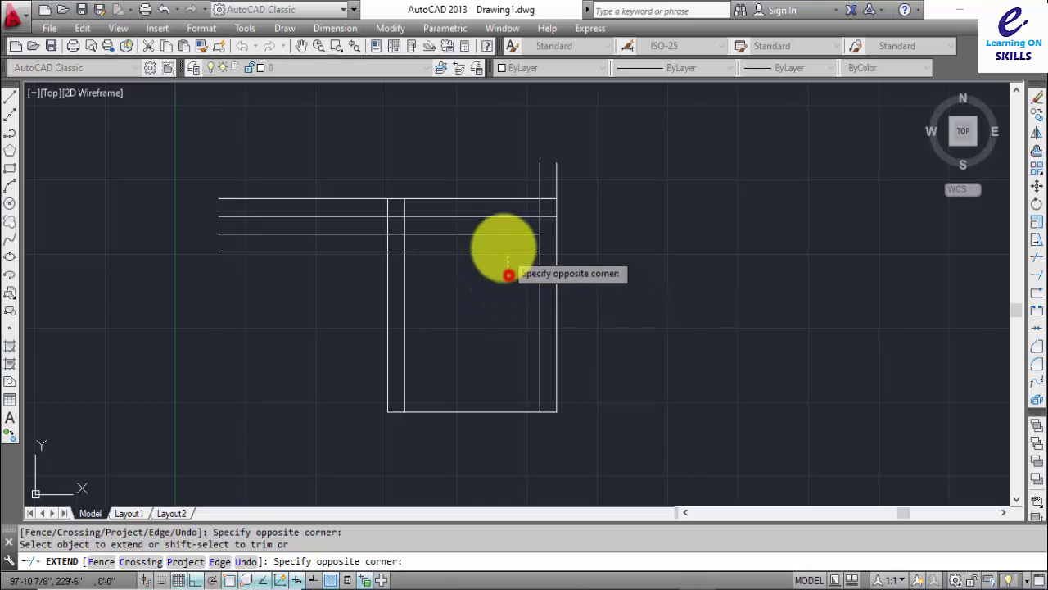
pyautogui.click(488, 227)
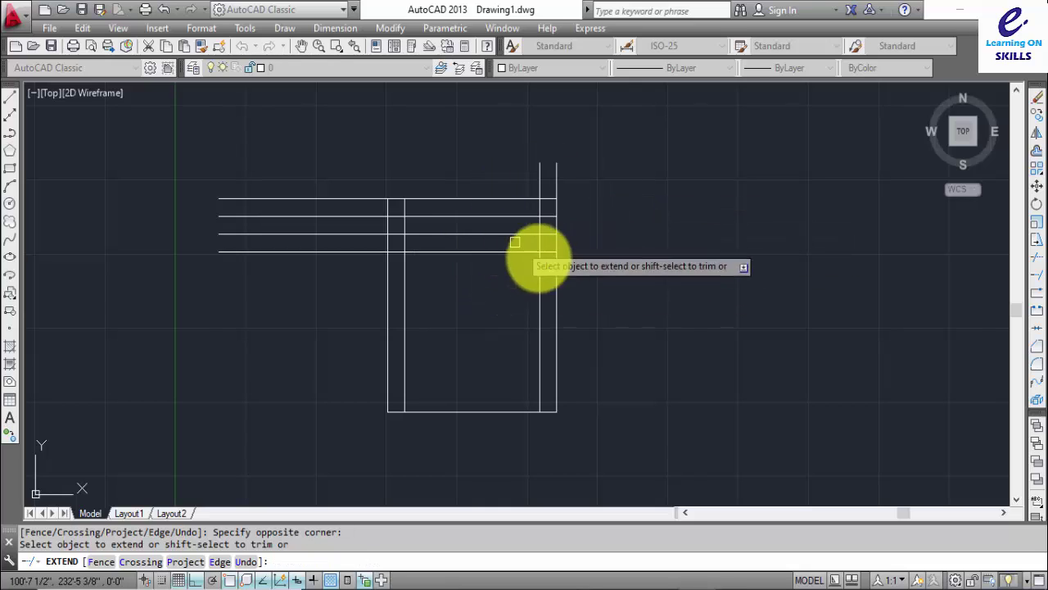
pyautogui.press('Escape')
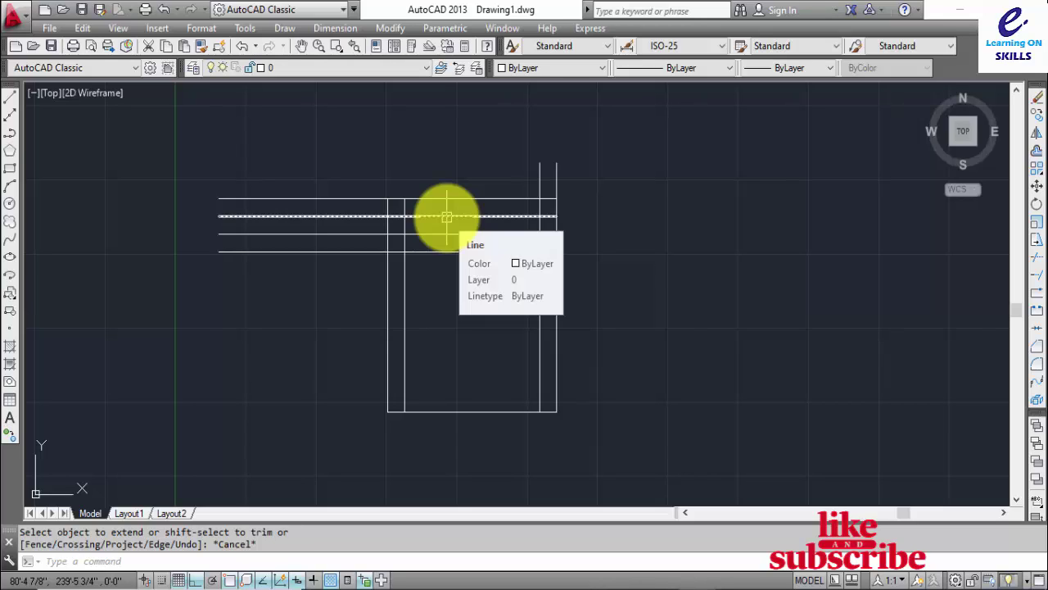
# - Trim the four horizontal lines' portions lying left of the outer left vertical line, using all objects as cutting edges
pyautogui.click(426, 251)
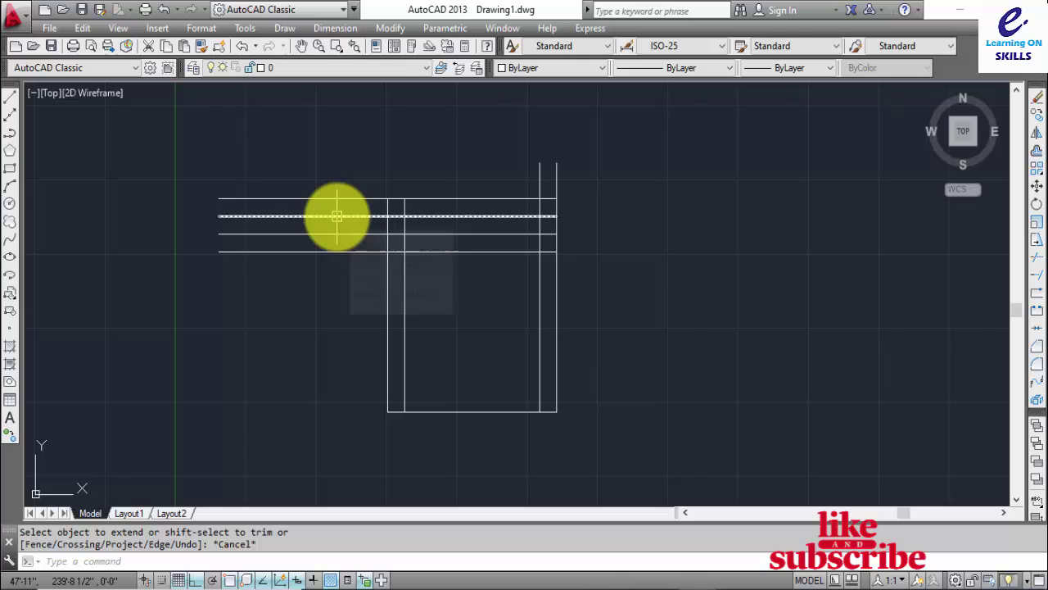
pyautogui.write('TR')
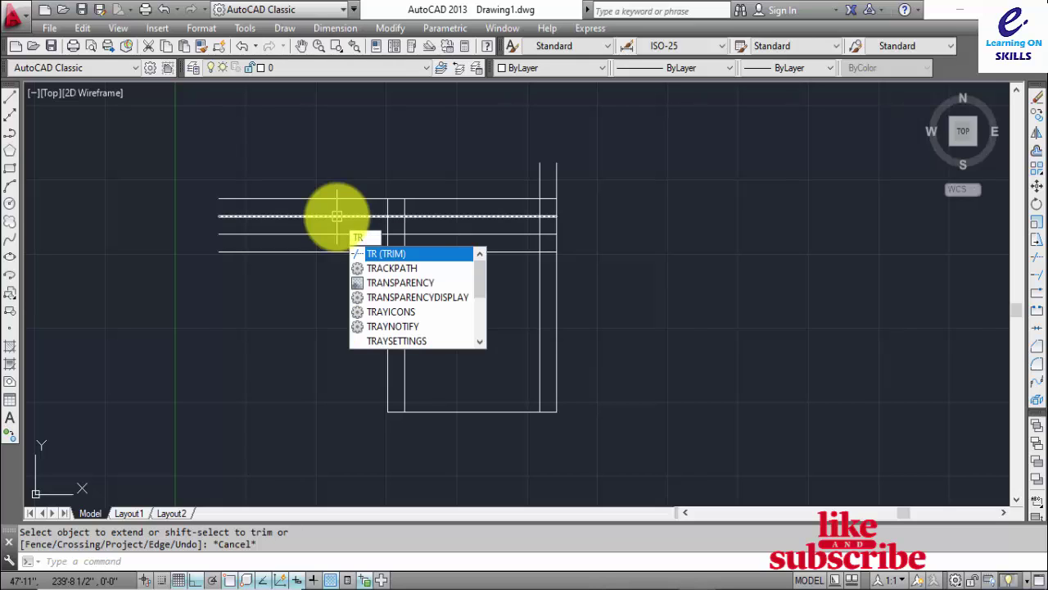
pyautogui.press('Return')
pyautogui.press('Return')
pyautogui.click(358, 199)
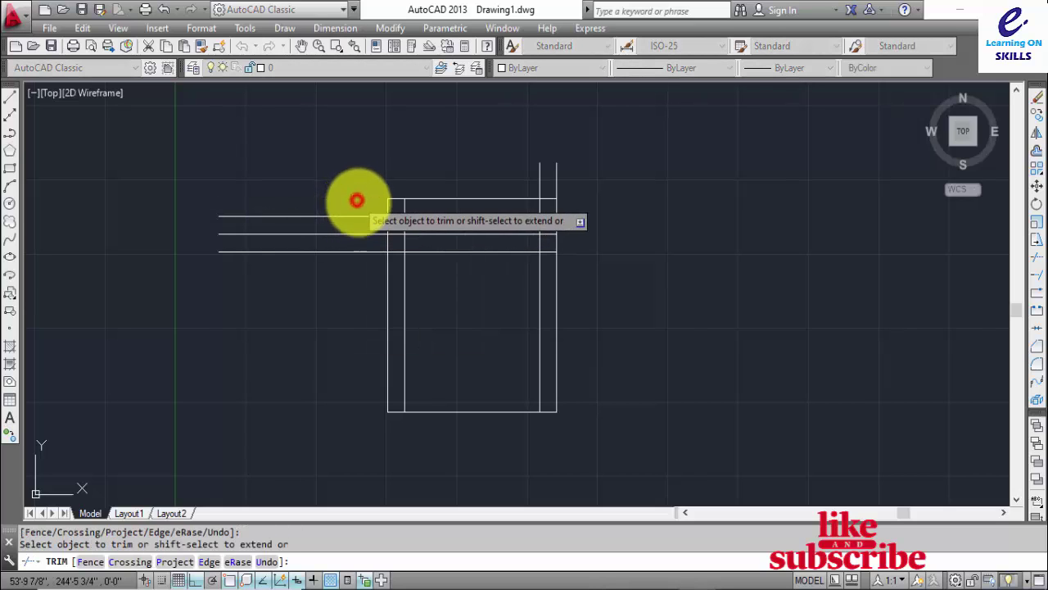
pyautogui.click(362, 216)
pyautogui.click(361, 233)
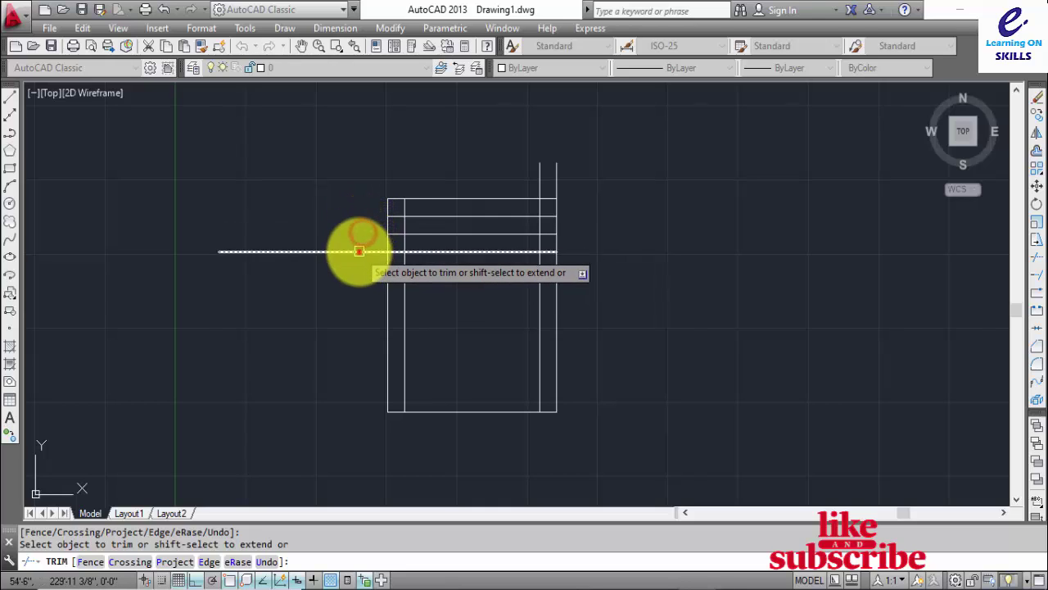
pyautogui.click(358, 250)
# - Trim the two right vertical lines' ends above the topmost horizontal line and end the Trim
pyautogui.click(537, 183)
pyautogui.click(555, 181)
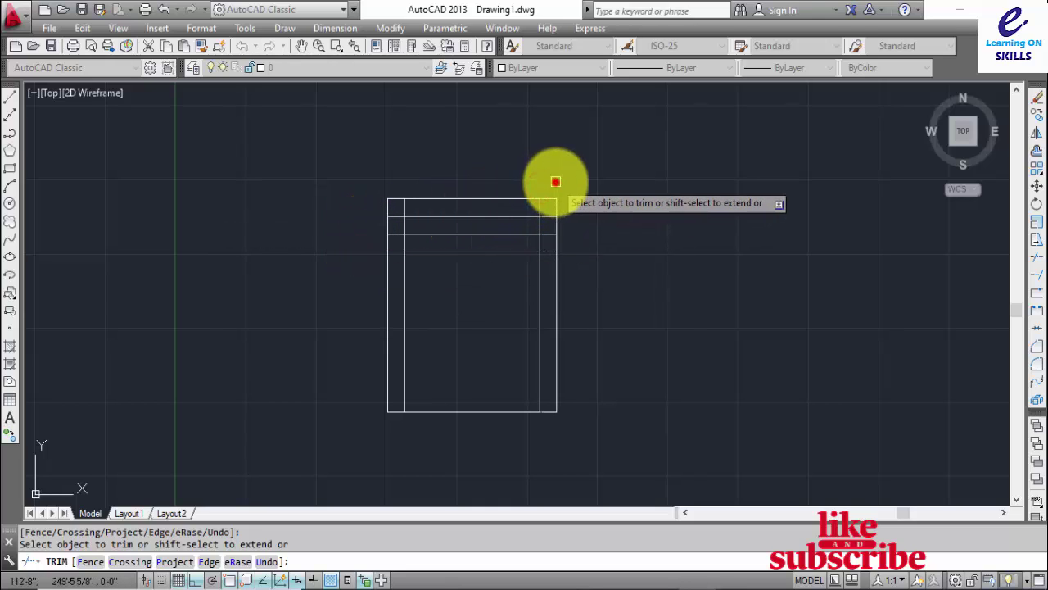
pyautogui.press('Escape')
pyautogui.scroll(2, 554, 277)
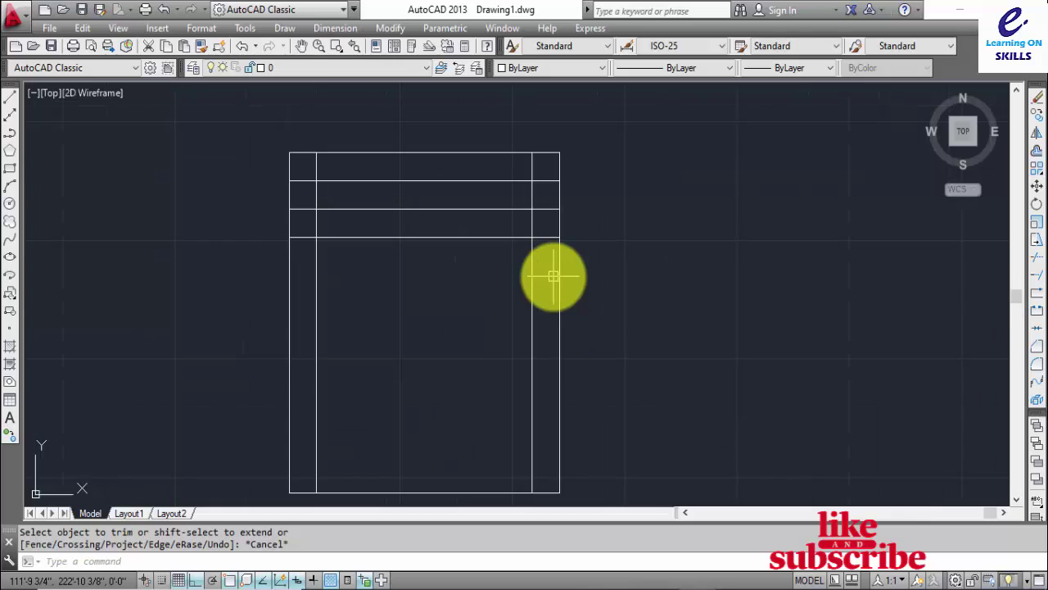
pyautogui.scroll(-2, 555, 276)
pyautogui.moveTo(557, 276); pyautogui.dragTo(527, 268, button='middle')
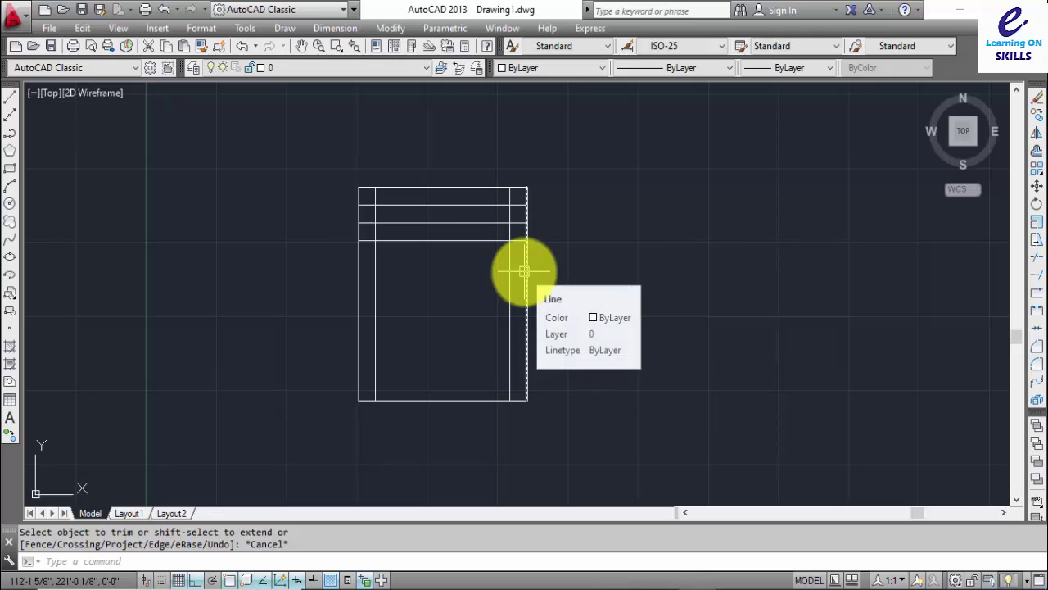
# - Draw a three-point arc that opens upward in the empty area right of the trimmed frame
pyautogui.moveTo(625, 262)
pyautogui.mouseDown(button='middle')
pyautogui.moveTo(546, 273)
pyautogui.moveTo(467, 241)
pyautogui.mouseUp(button='middle')
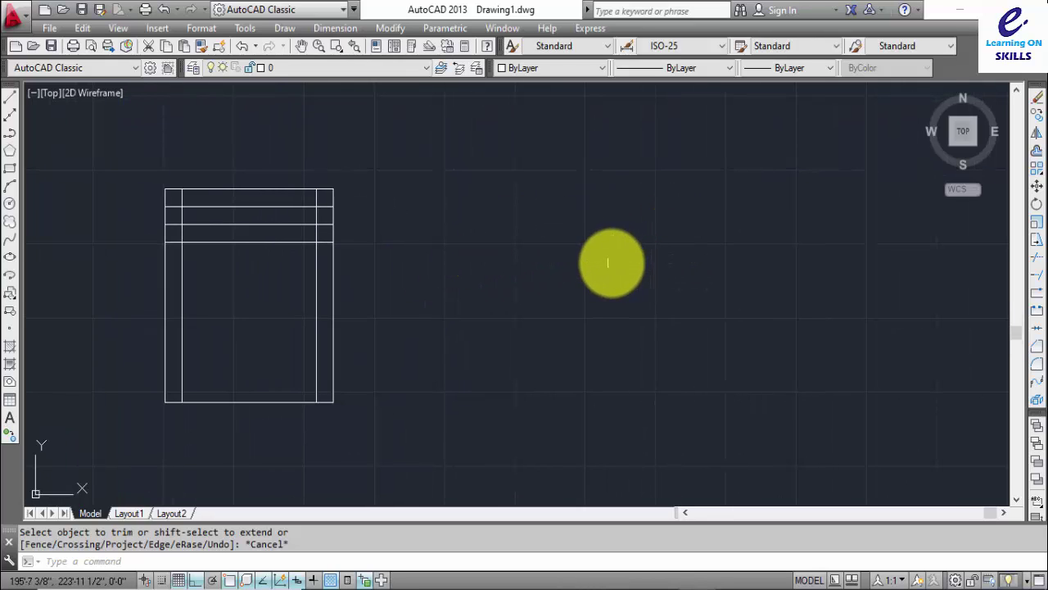
pyautogui.write('A')
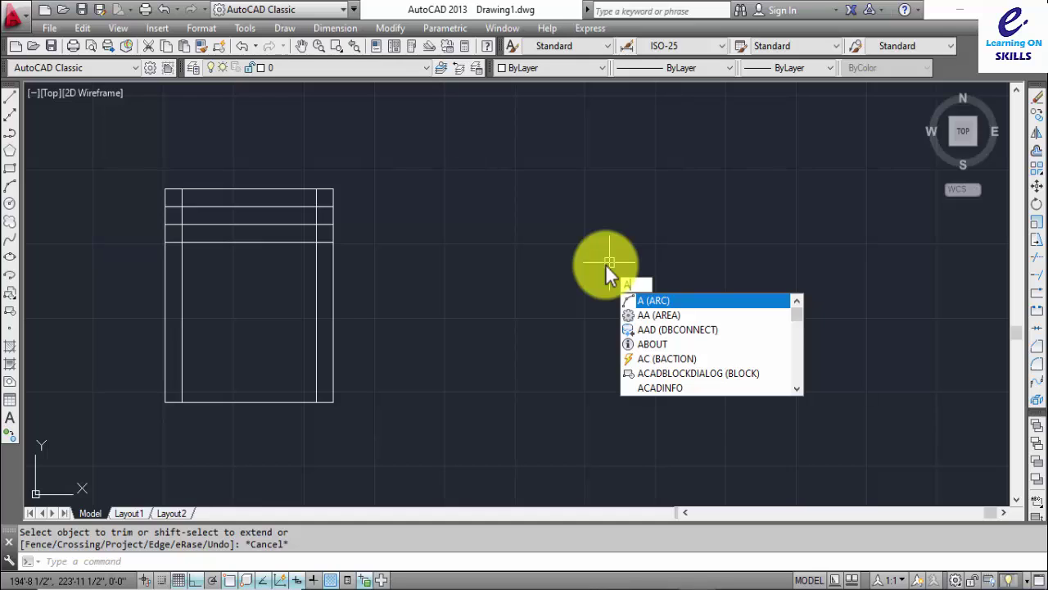
pyautogui.write('R')
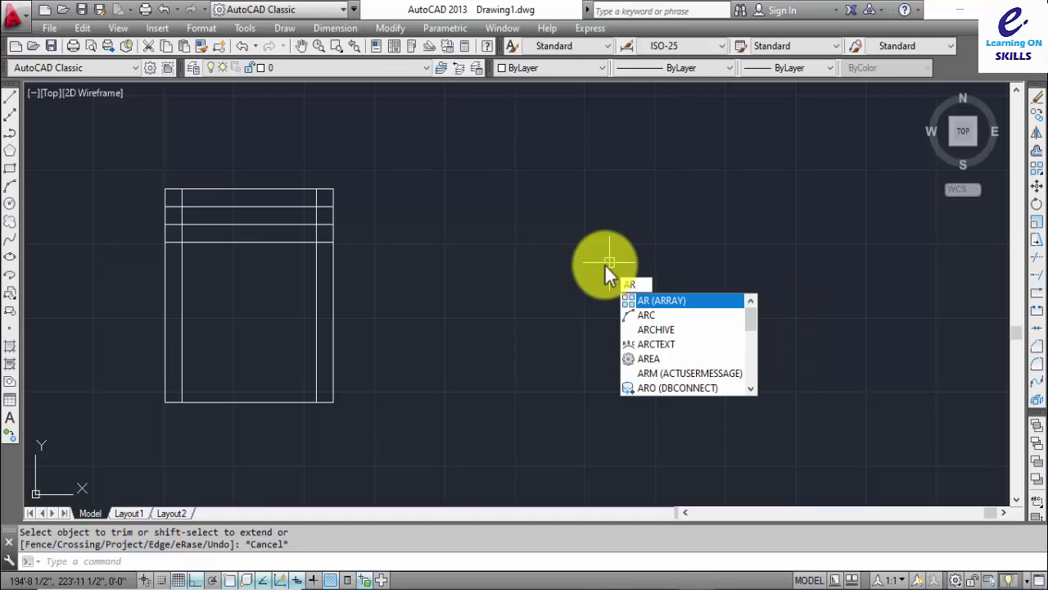
pyautogui.write('C')
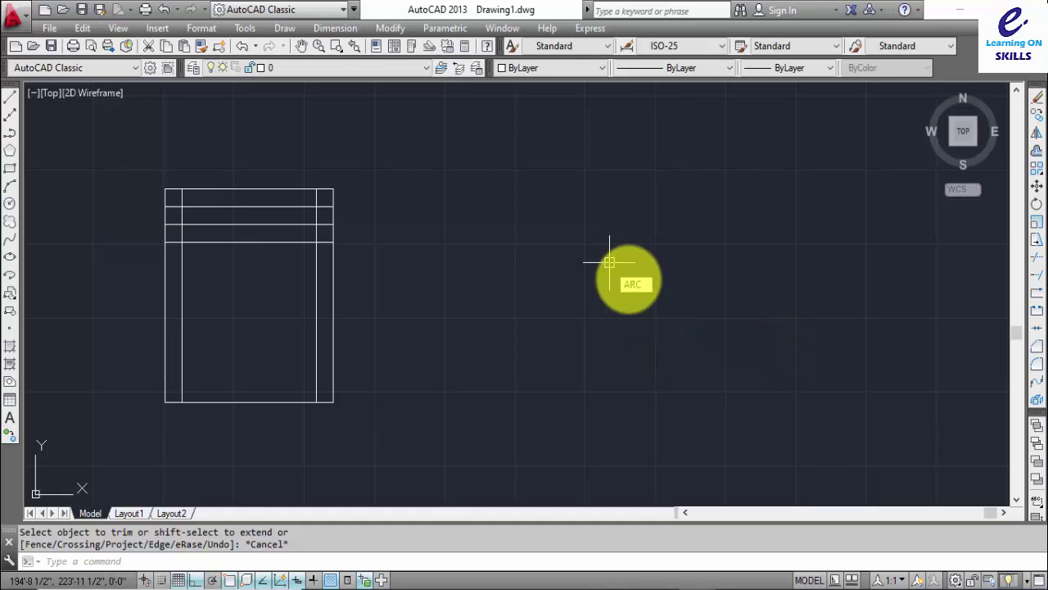
pyautogui.press('Return')
pyautogui.click(545, 244)
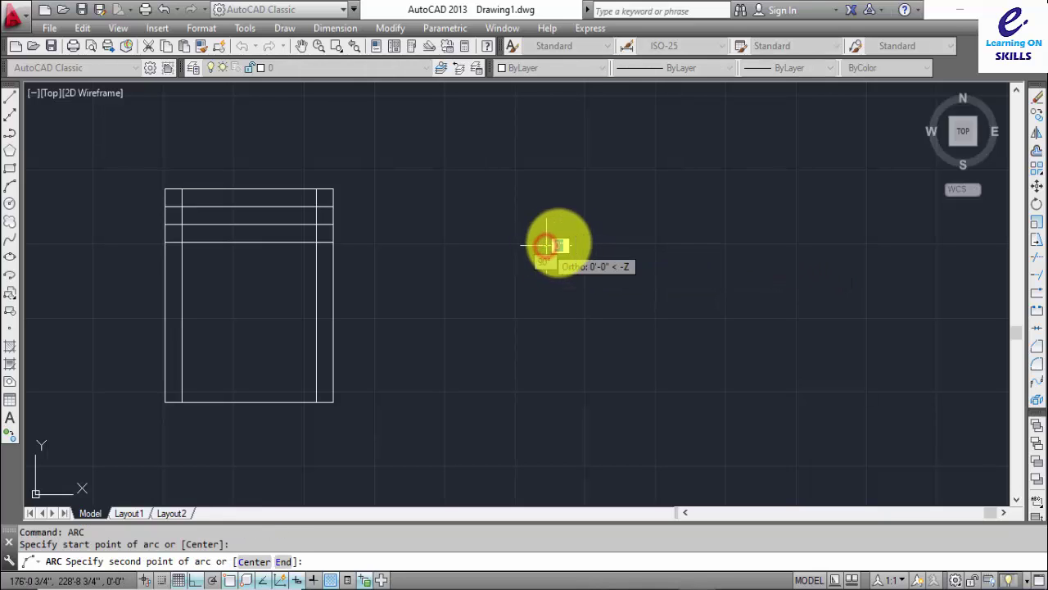
pyautogui.click(755, 250)
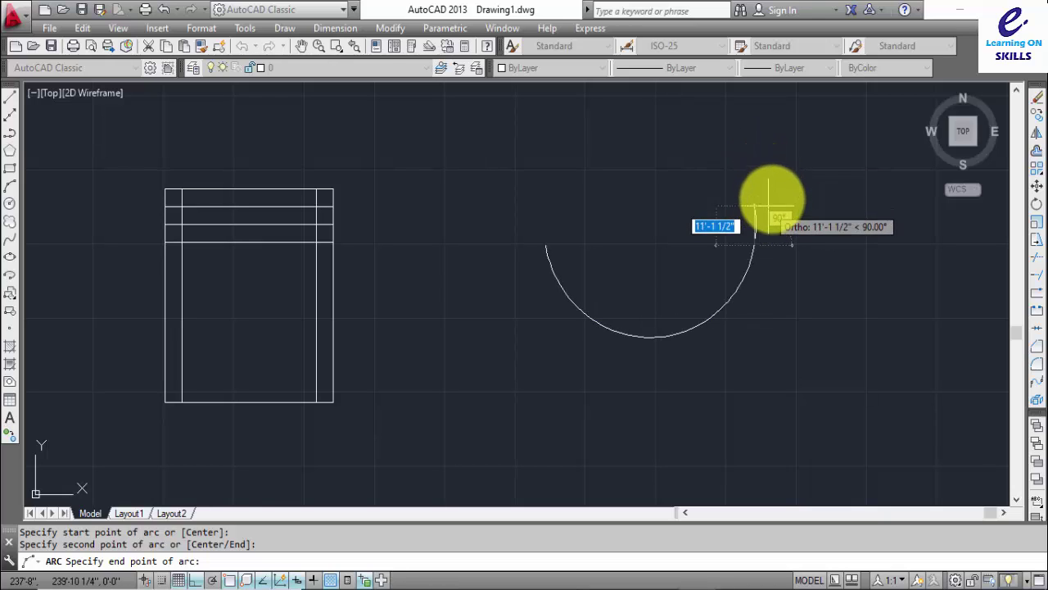
pyautogui.click(754, 193)
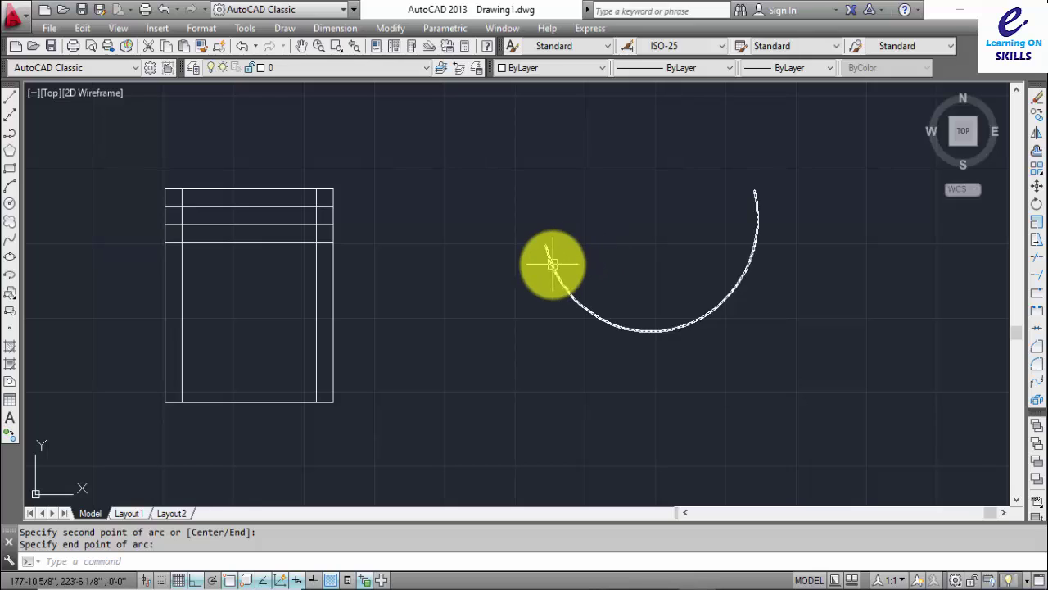
# - Draw a second three-point arc that opens downward, starting left of the first arc and ending inside it
pyautogui.write('a')
pyautogui.press('Return')
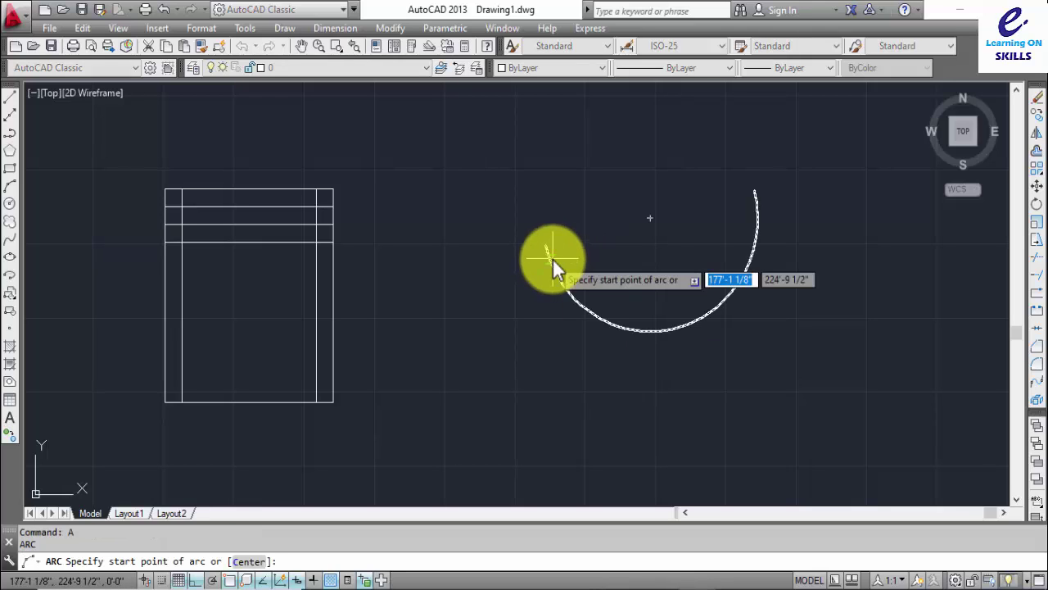
pyautogui.click(455, 241)
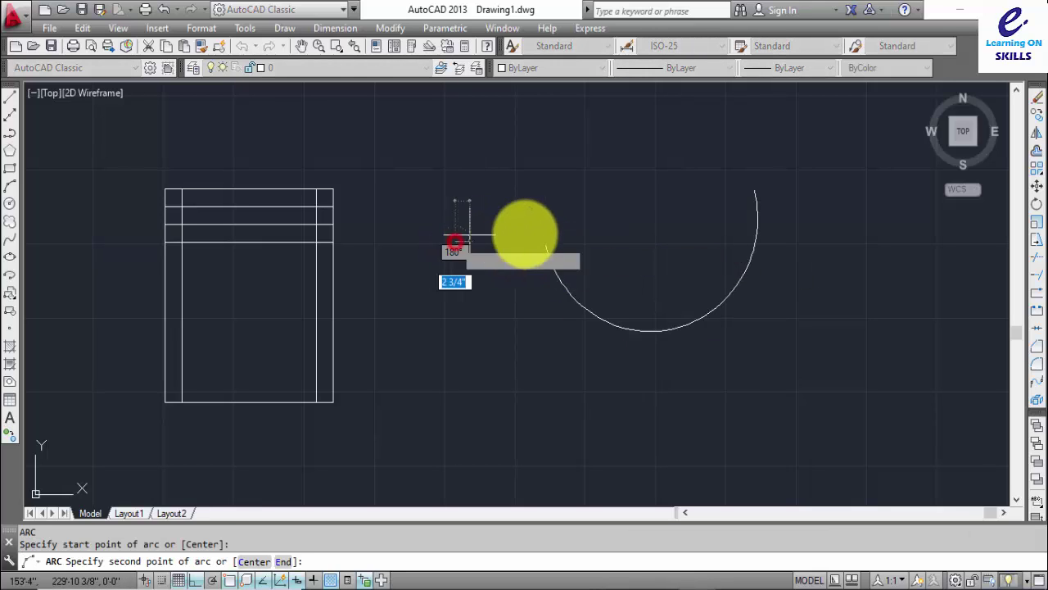
pyautogui.click(655, 240)
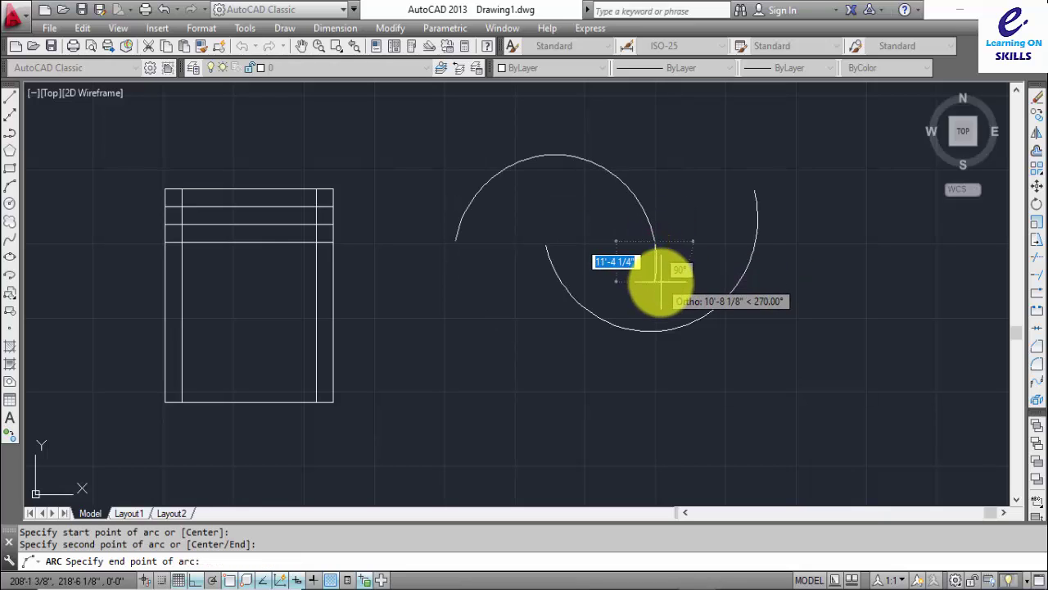
pyautogui.click(659, 282)
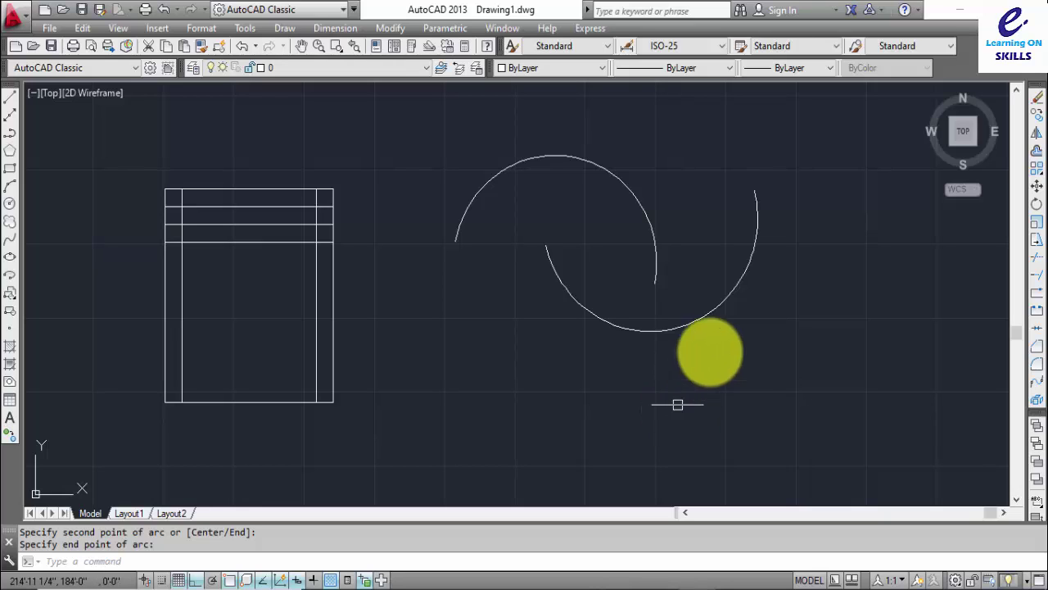
# - Erase both freehand arcs together
pyautogui.click(779, 217)
pyautogui.click(622, 296)
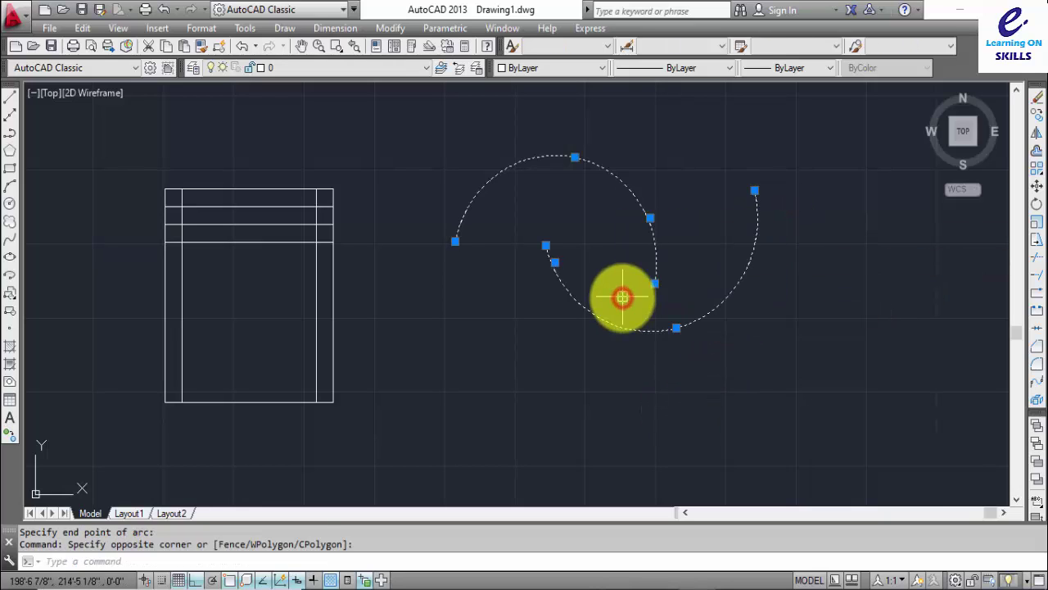
pyautogui.press('Delete')
# - Draw a 30' horizontal line in the empty area right of the trimmed frame
pyautogui.write('l')
pyautogui.press('Return')
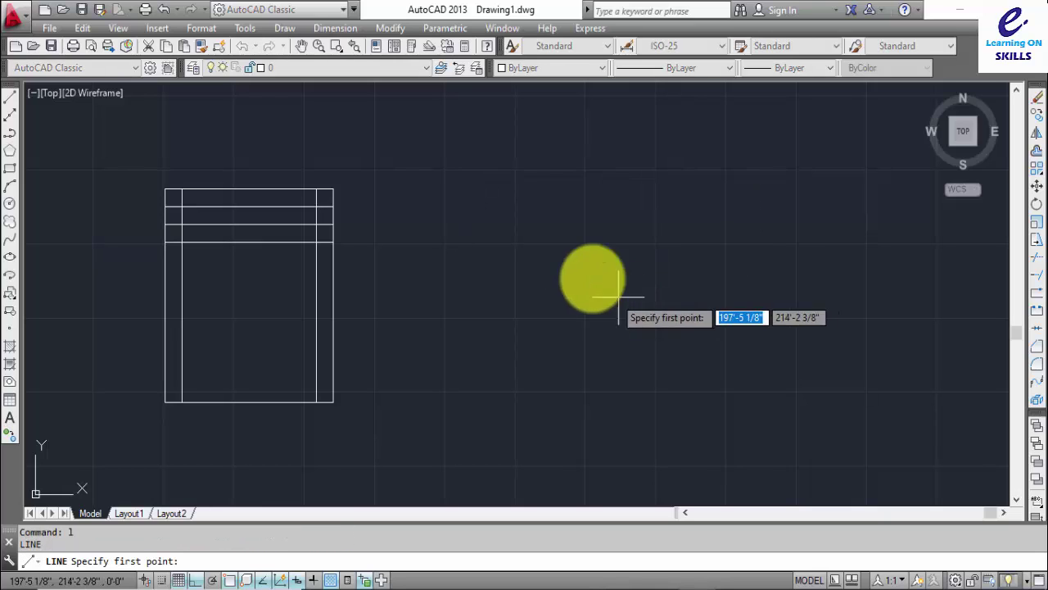
pyautogui.click(519, 243)
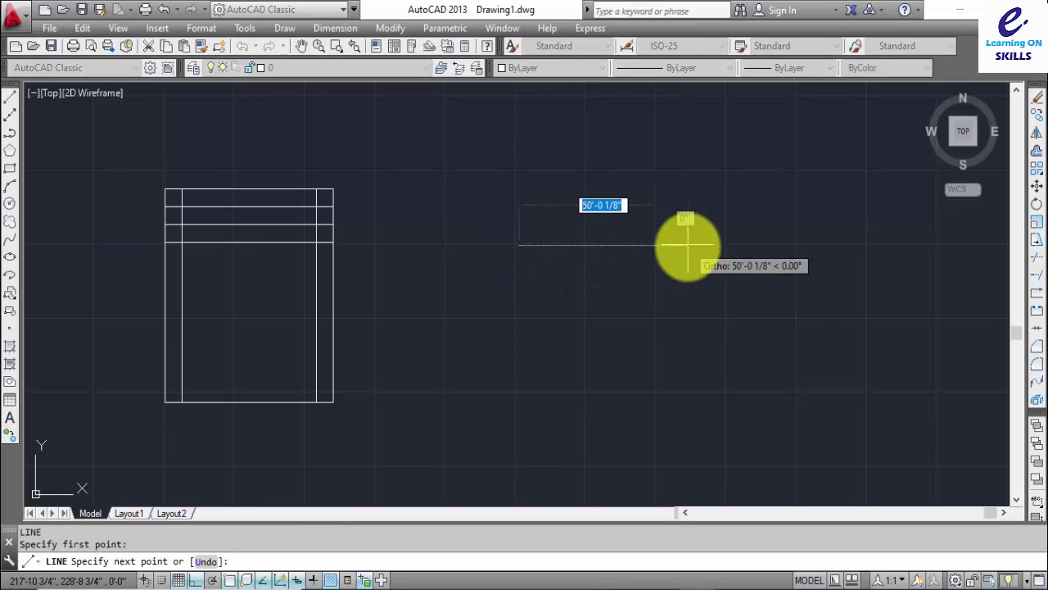
pyautogui.press('BackSpace')
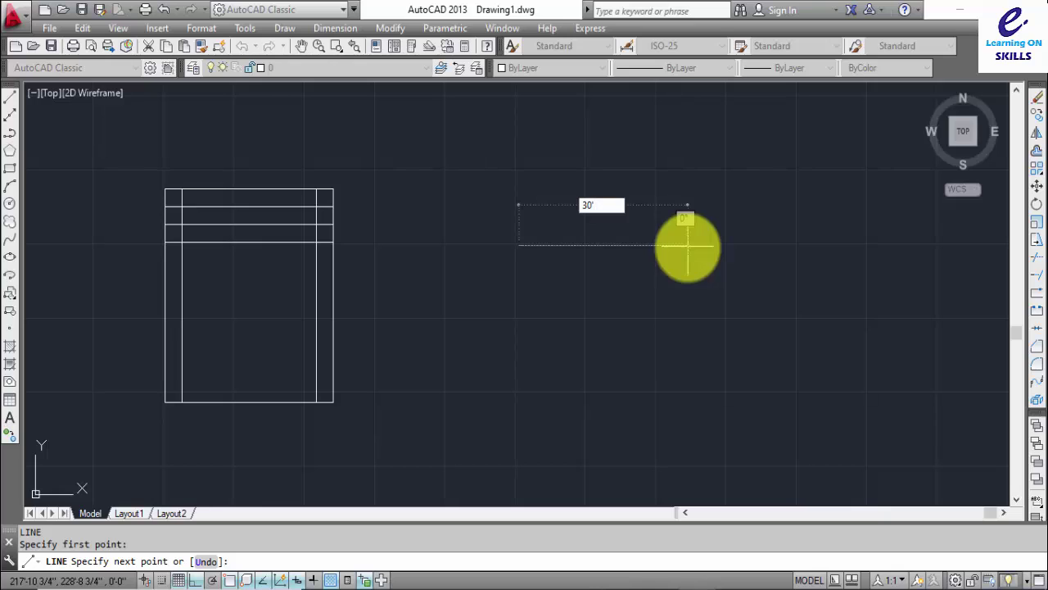
pyautogui.write("30'")
pyautogui.press('Return')
pyautogui.press('Escape')
# - Draw an arc above the 30' line from its left to its right endpoint, with the second point 1 unit above the start
pyautogui.scroll(4, 585, 234)
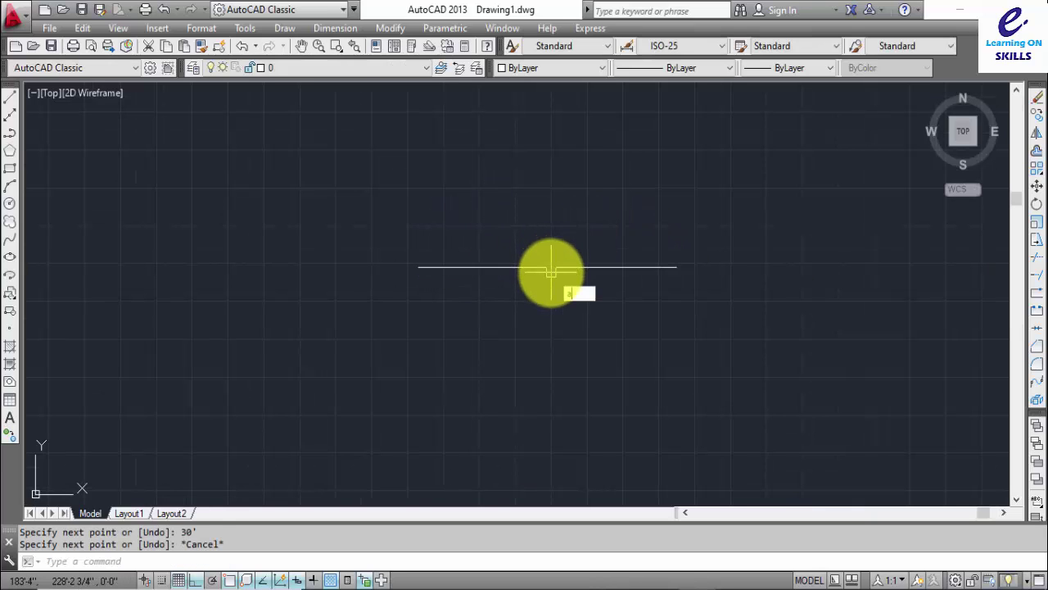
pyautogui.write('a')
pyautogui.press('Return')
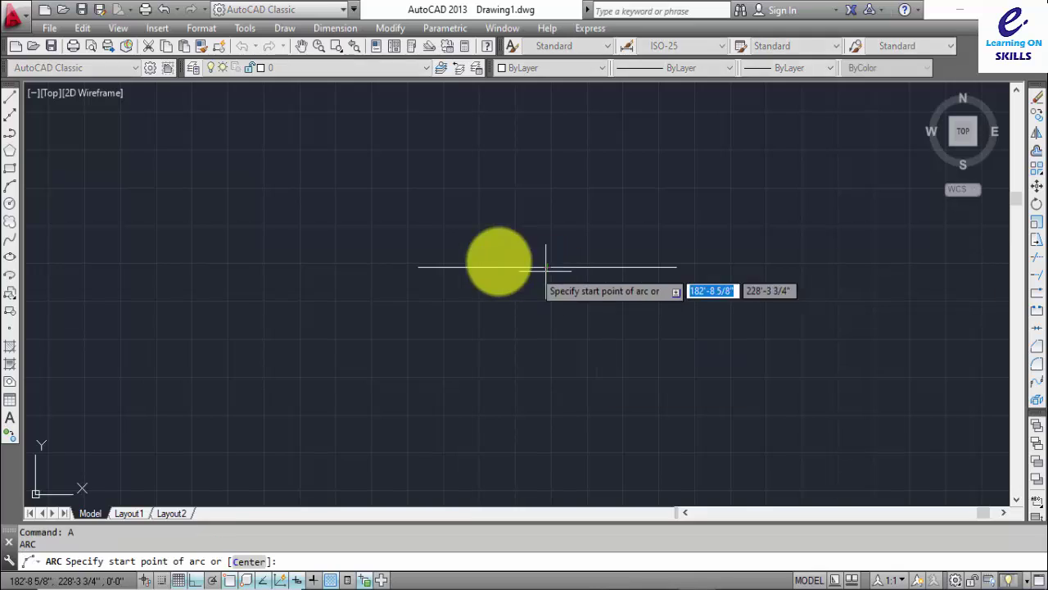
pyautogui.click(418, 267)
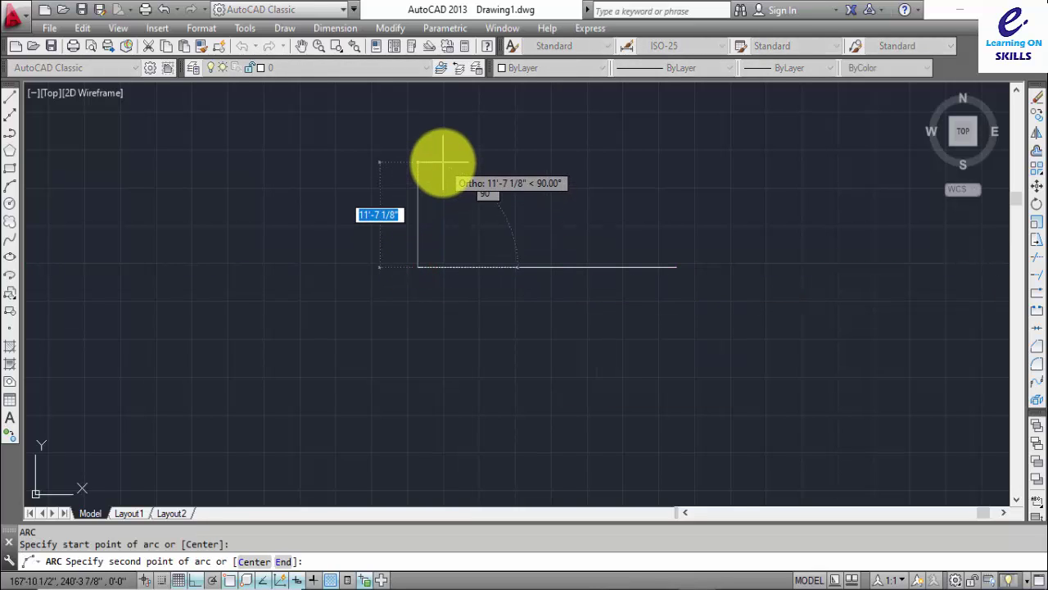
pyautogui.write('1')
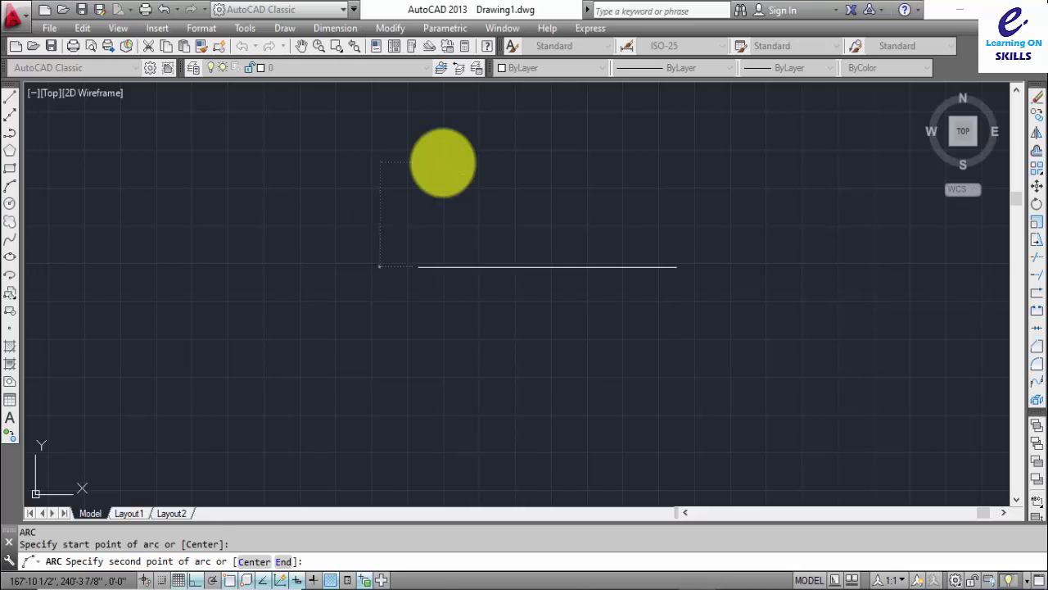
pyautogui.press('Return')
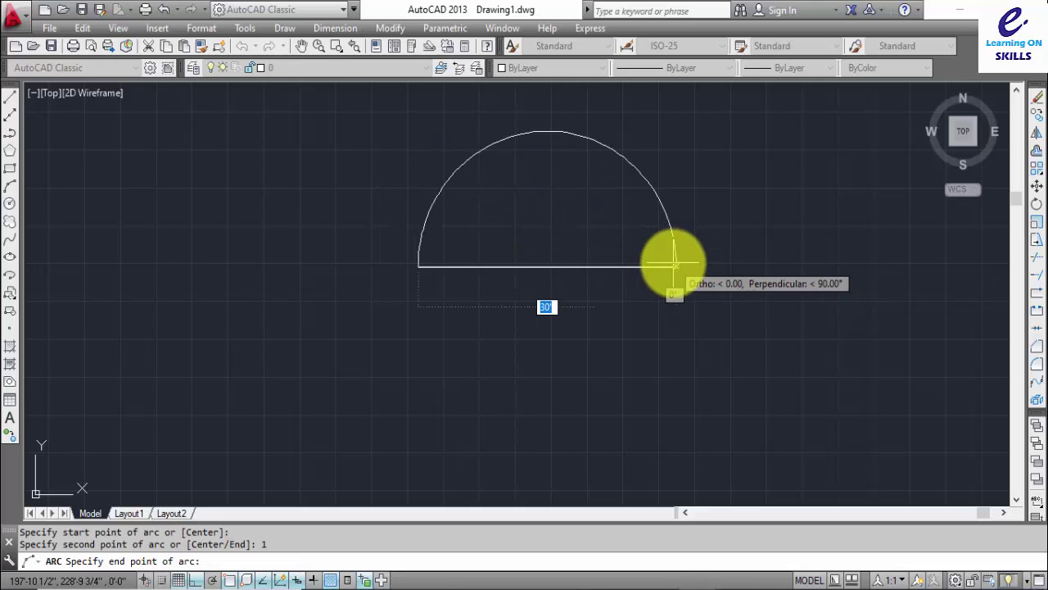
pyautogui.click(675, 267)
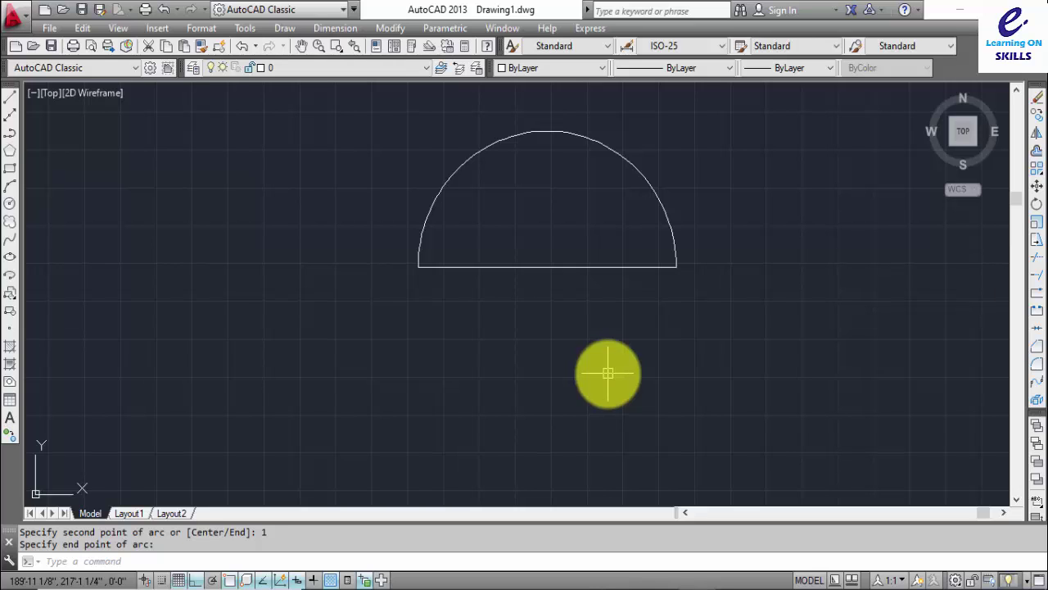
pyautogui.write('a')
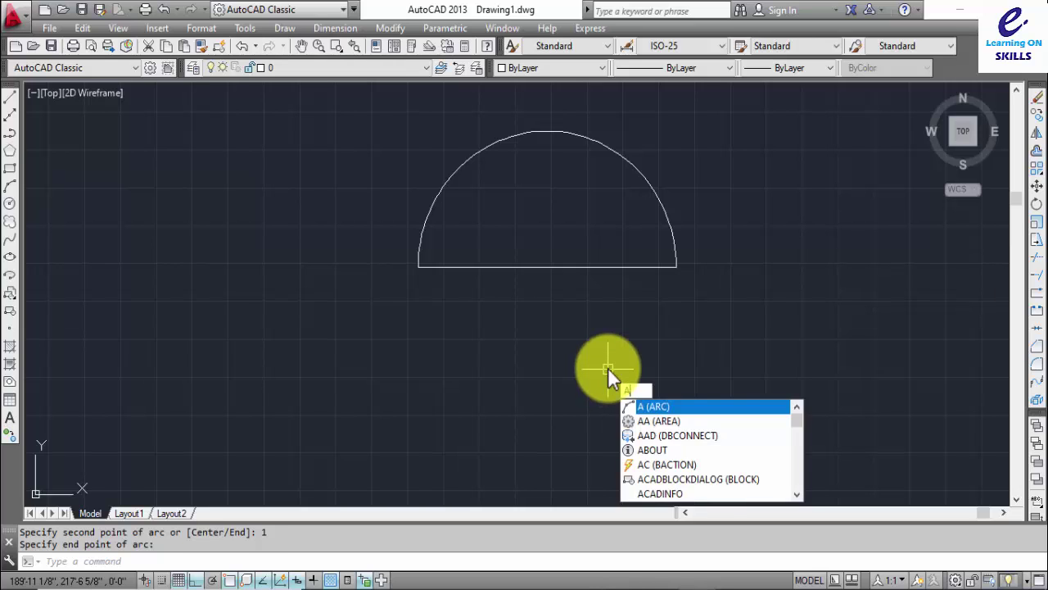
pyautogui.press('Return')
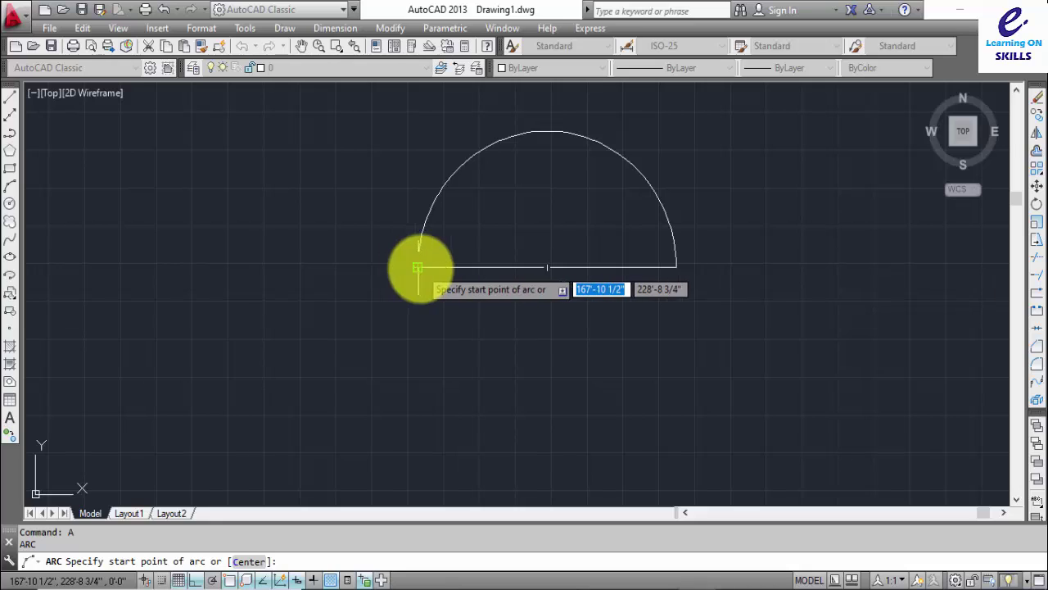
pyautogui.click(418, 266)
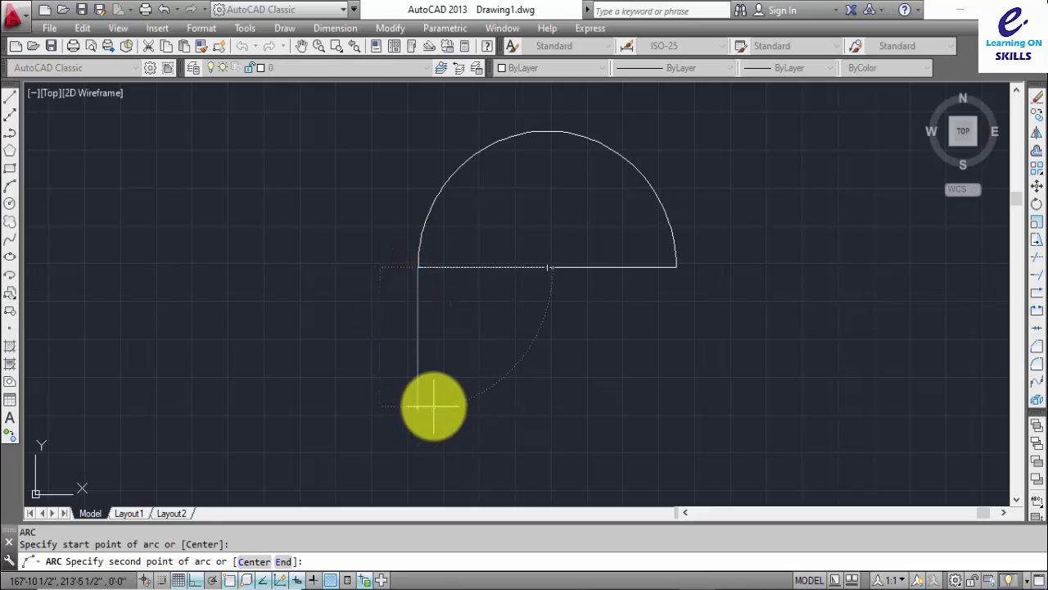
pyautogui.press('Return')
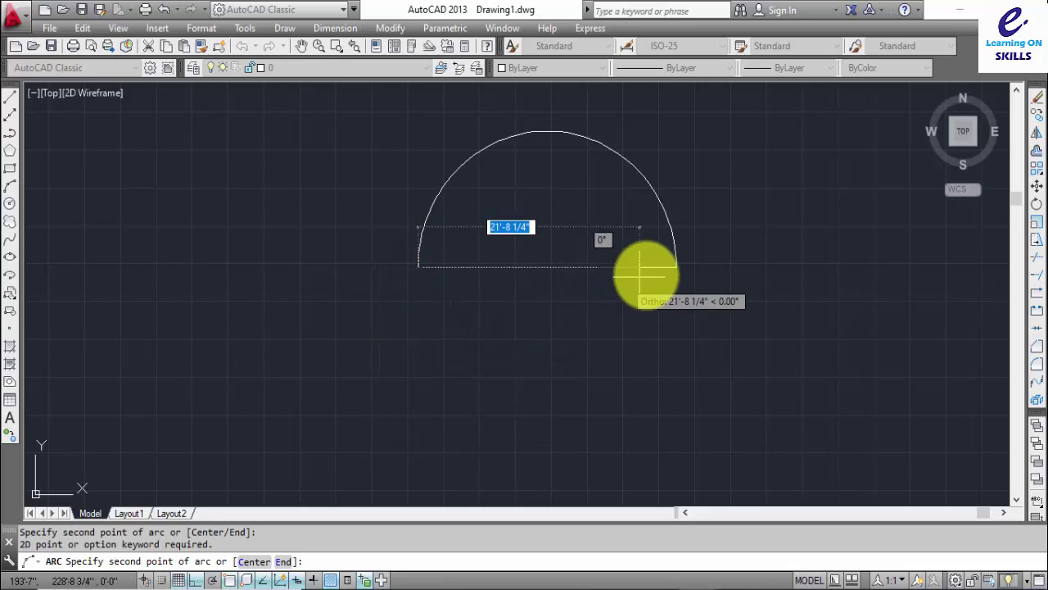
pyautogui.click(676, 267)
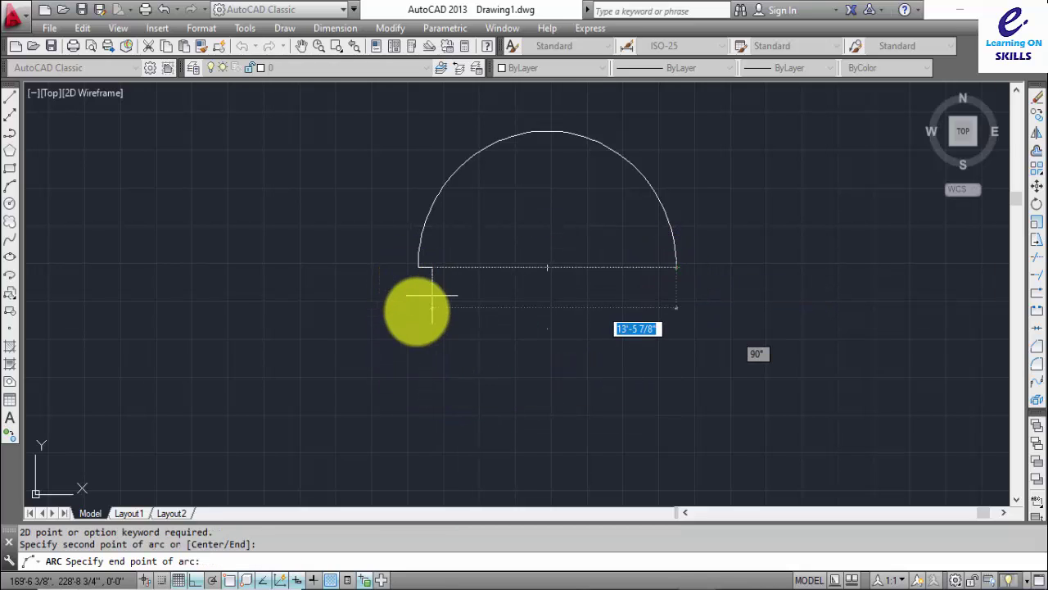
pyautogui.press('Escape')
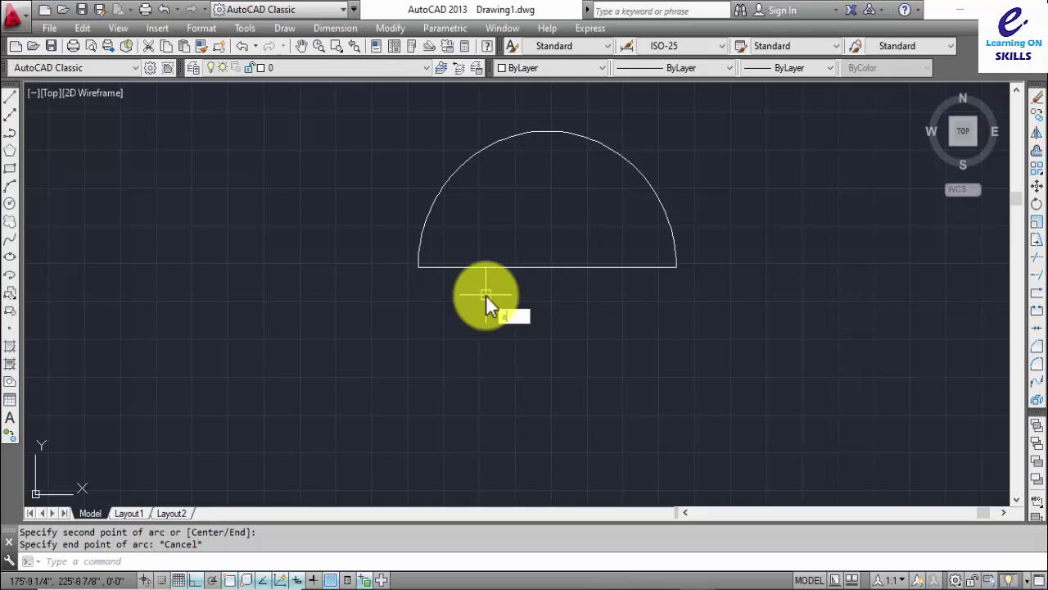
# - Draw an arc below the 30' line from its left to its right endpoint, with the second point 1 unit below the start
pyautogui.press('Return')
pyautogui.click(419, 267)
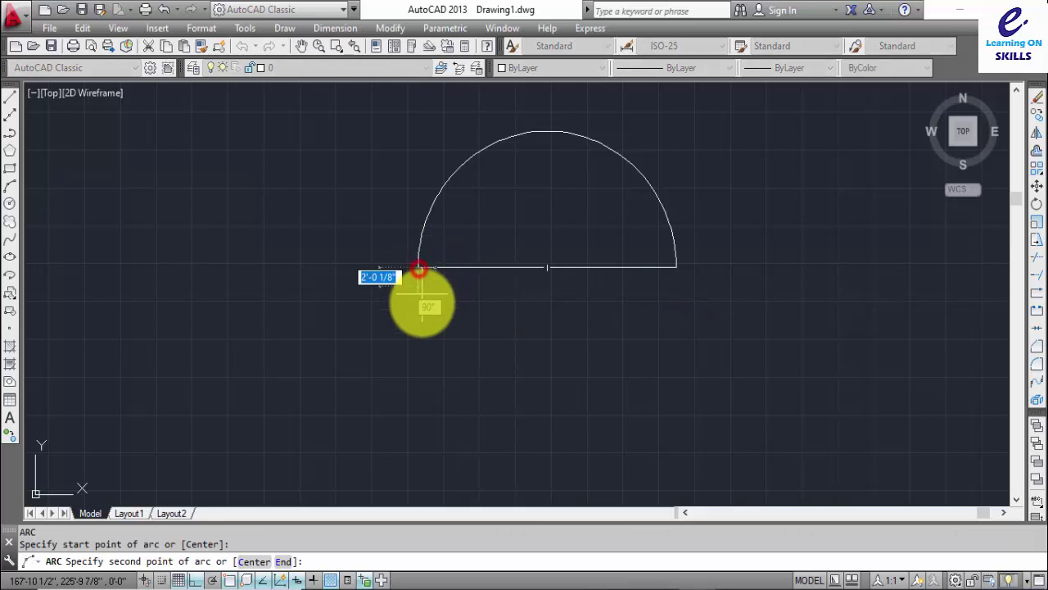
pyautogui.write('1')
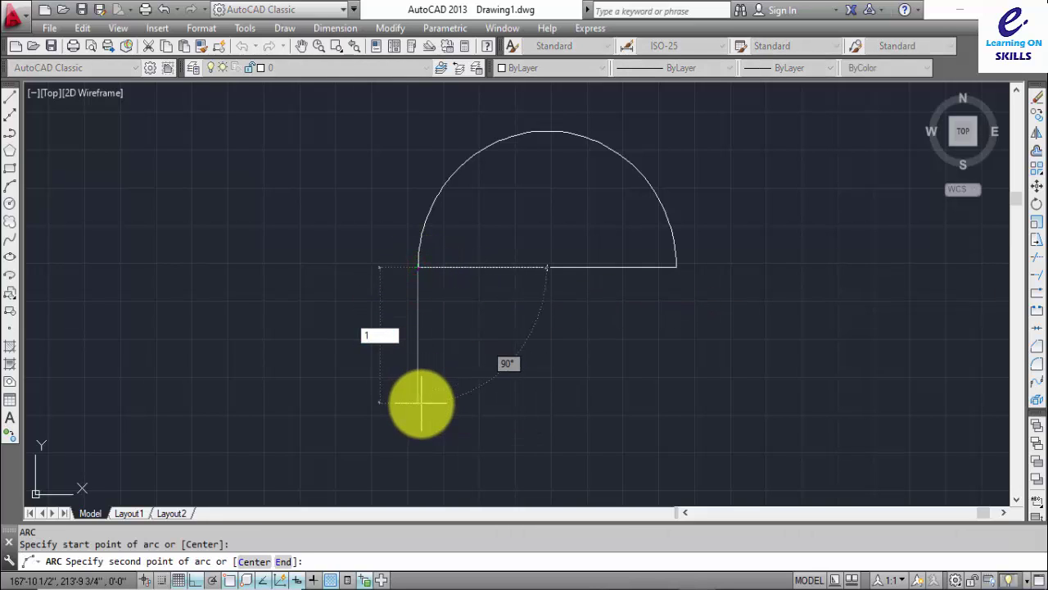
pyautogui.press('Return')
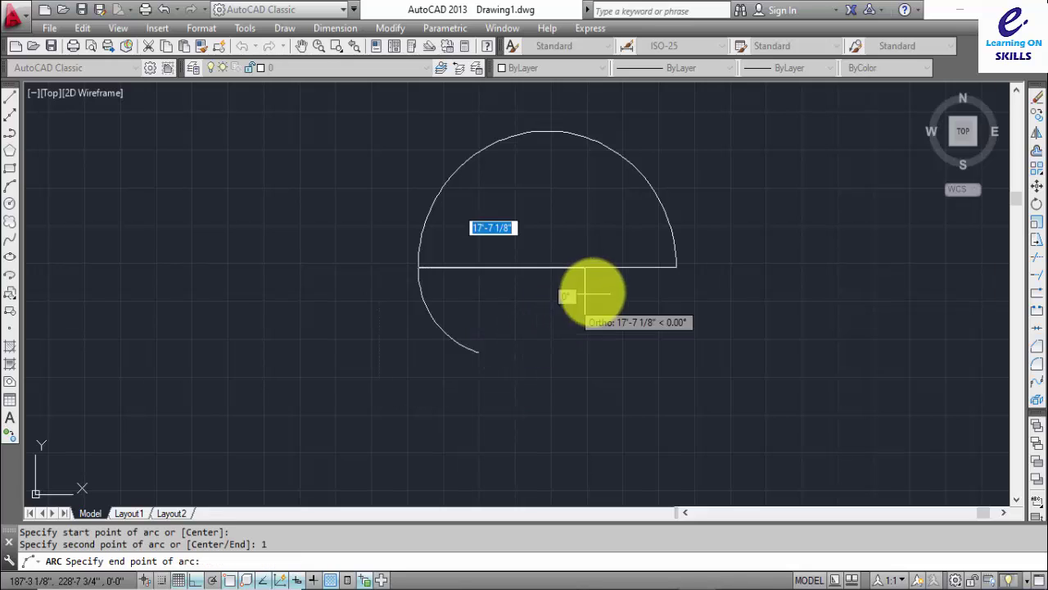
pyautogui.click(676, 266)
# - Move the line and both arcs horizontally from their common center to the empty area left of the rectangular frame
pyautogui.scroll(-3, 639, 320)
pyautogui.moveTo(639, 321); pyautogui.dragTo(573, 240, button='middle')
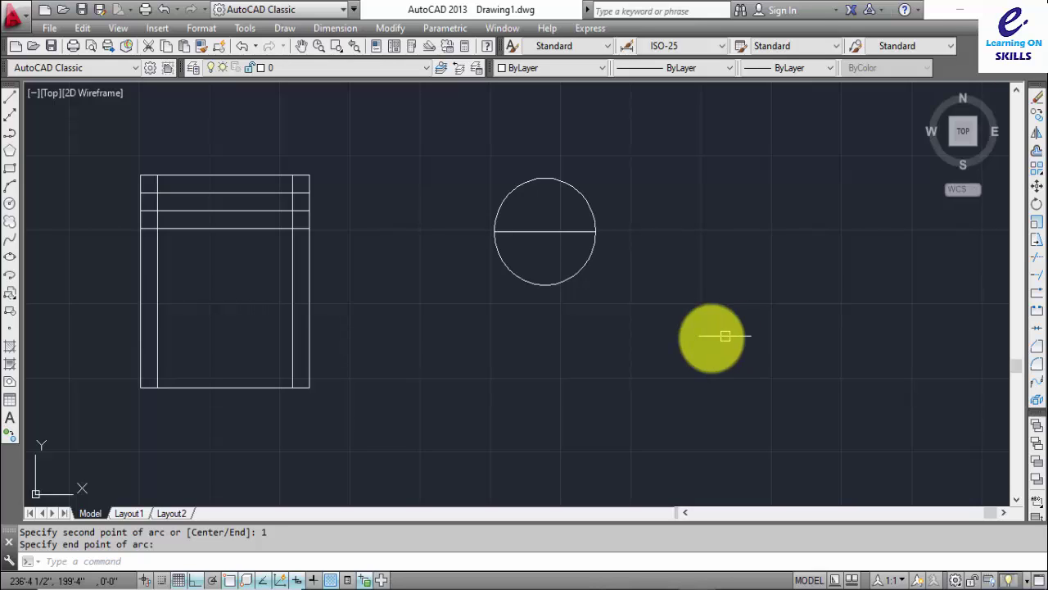
pyautogui.moveTo(368, 276)
pyautogui.mouseDown(button='middle')
pyautogui.moveTo(386, 264)
pyautogui.moveTo(744, 227)
pyautogui.moveTo(739, 245)
pyautogui.moveTo(653, 262)
pyautogui.mouseUp(button='middle')
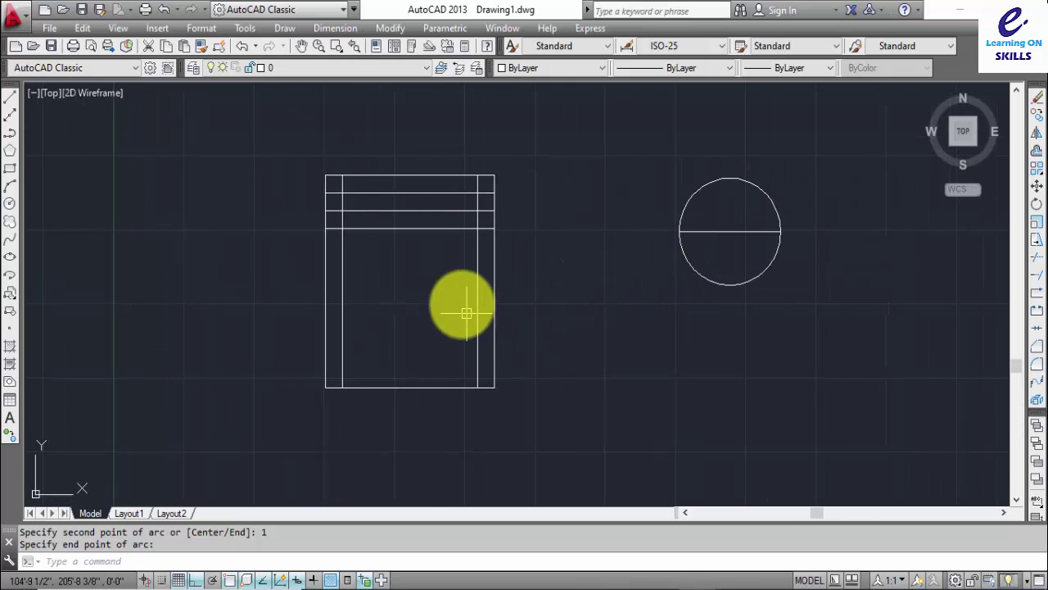
pyautogui.moveTo(461, 304)
pyautogui.mouseDown(button='middle')
pyautogui.moveTo(450, 253)
pyautogui.moveTo(409, 241)
pyautogui.moveTo(304, 274)
pyautogui.mouseUp(button='middle')
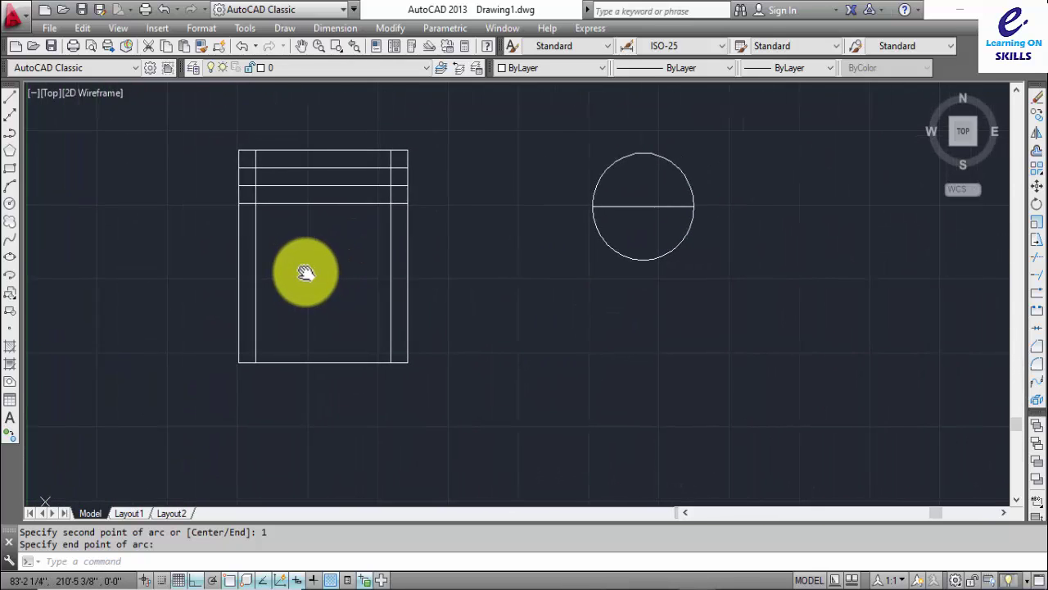
pyautogui.moveTo(257, 297)
pyautogui.mouseDown(button='middle')
pyautogui.moveTo(512, 201)
pyautogui.moveTo(522, 262)
pyautogui.mouseUp(button='middle')
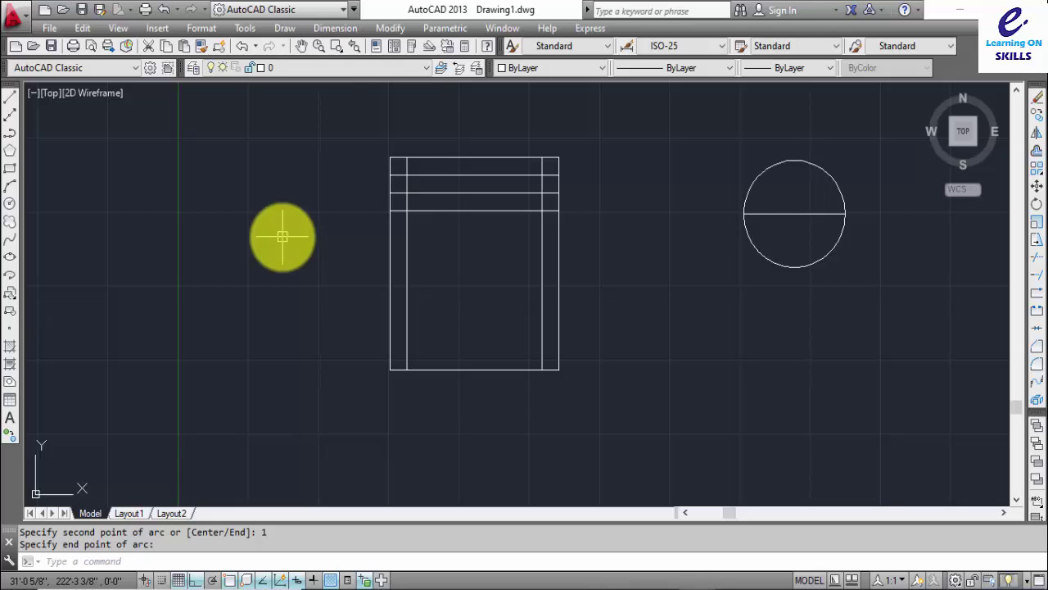
pyautogui.click(869, 160)
pyautogui.click(709, 296)
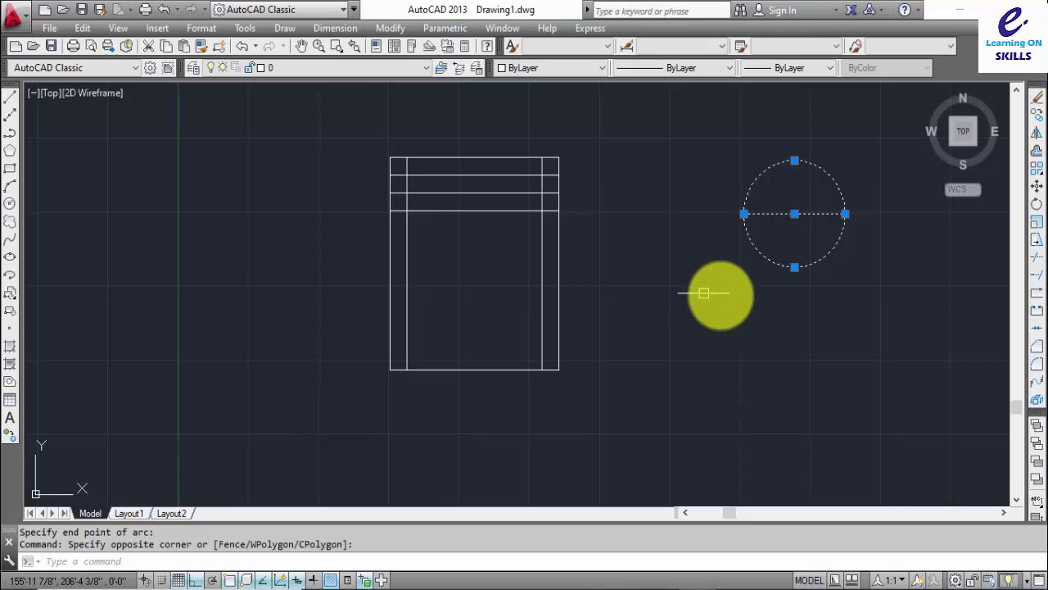
pyautogui.write('M')
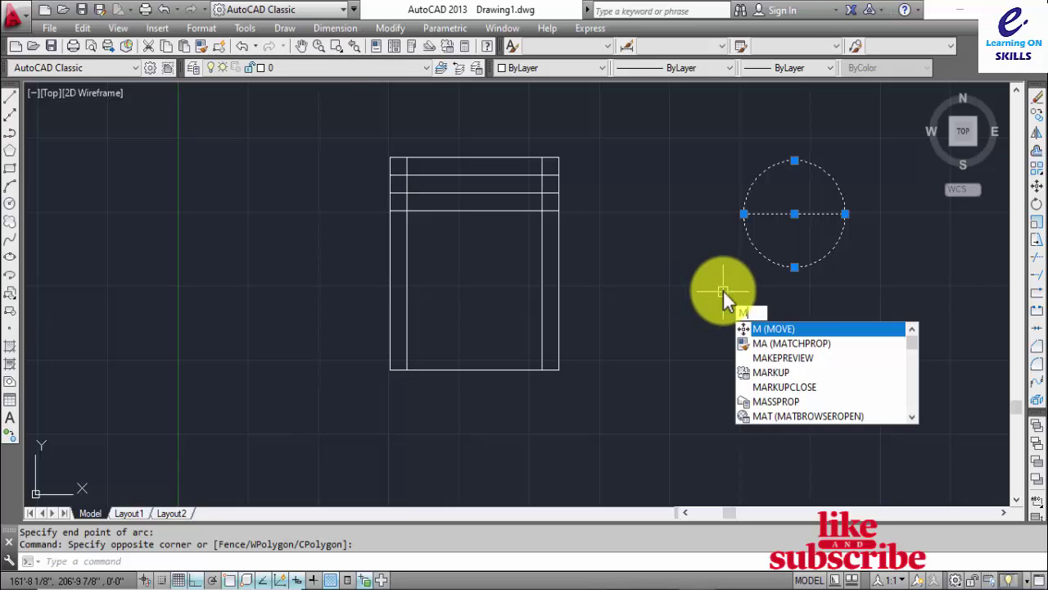
pyautogui.press('Return')
pyautogui.click(796, 214)
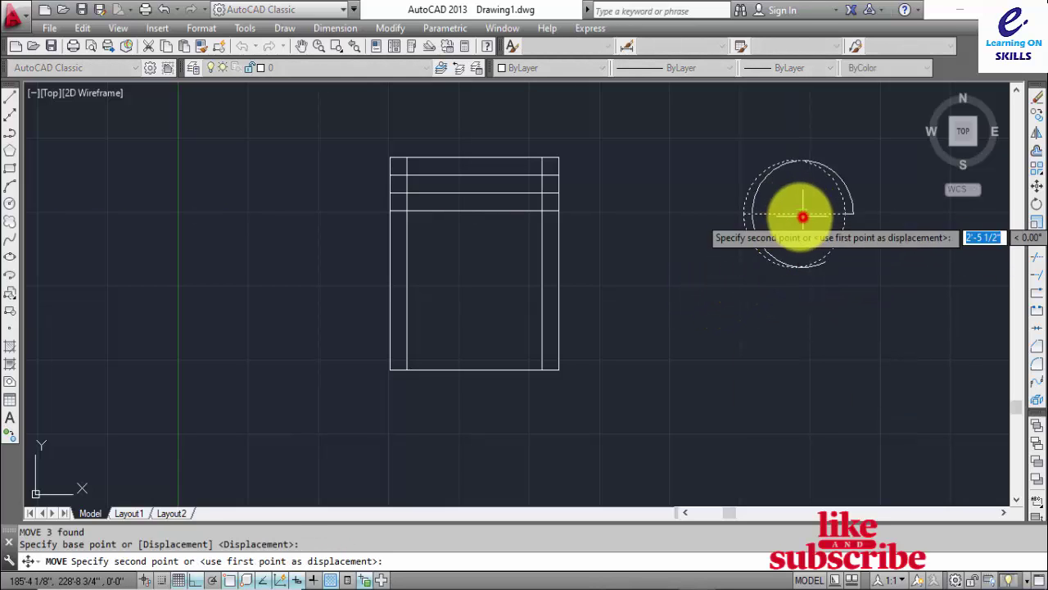
pyautogui.click(251, 214)
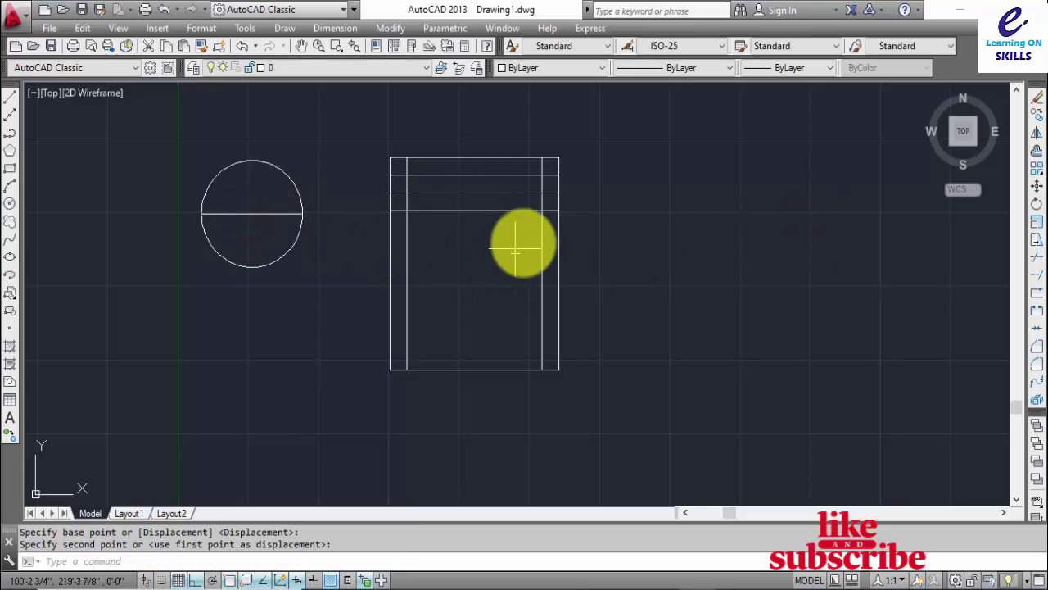
# - Erase the horizontal line, the lower arc and the upper arc of the round figure left of the frame
pyautogui.moveTo(557, 224); pyautogui.dragTo(514, 230, button='middle')
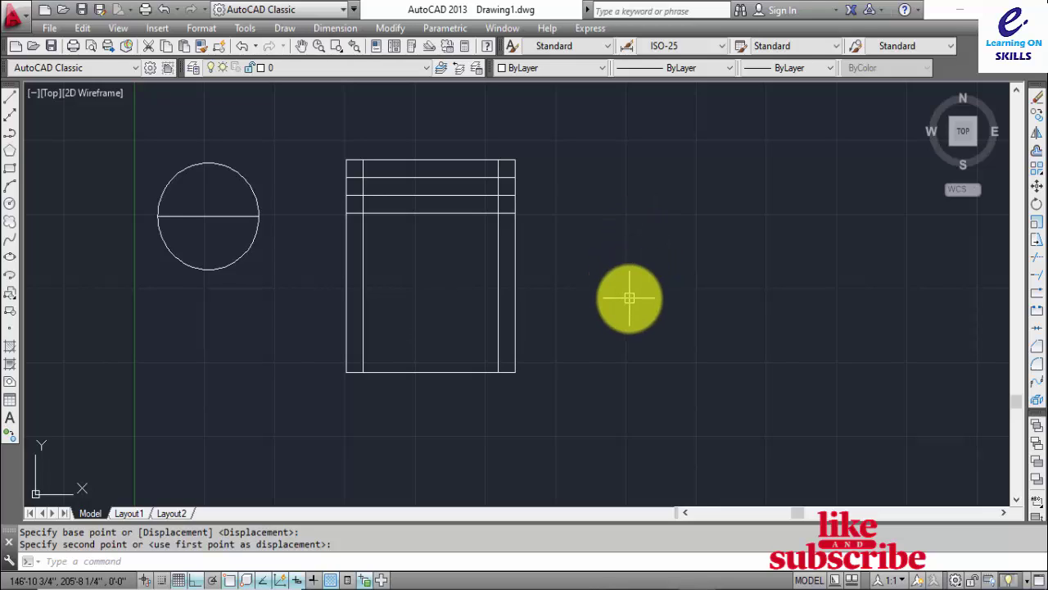
pyautogui.click(225, 217)
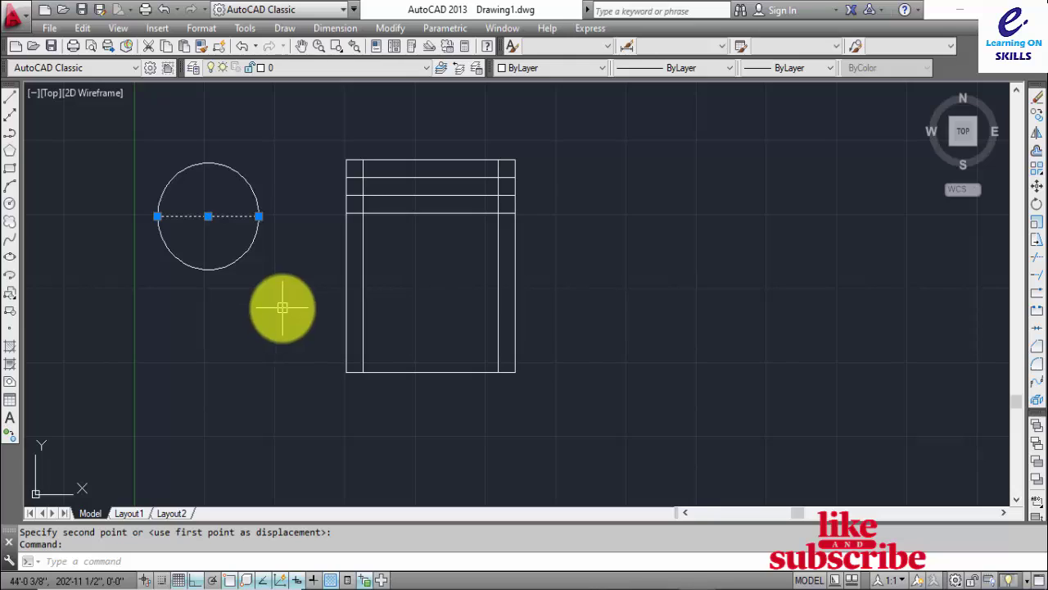
pyautogui.press('Delete')
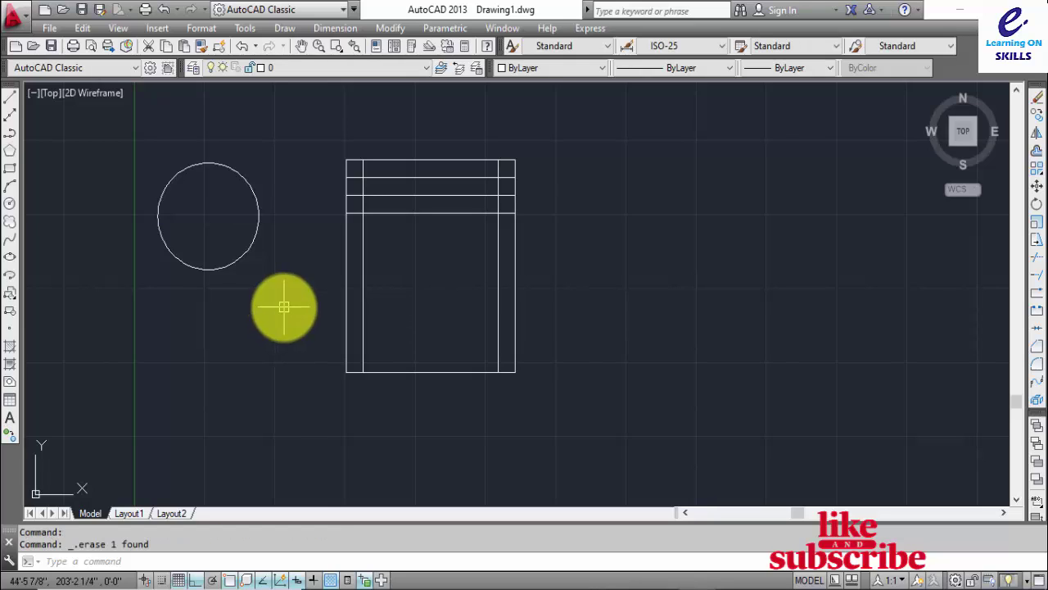
pyautogui.click(224, 268)
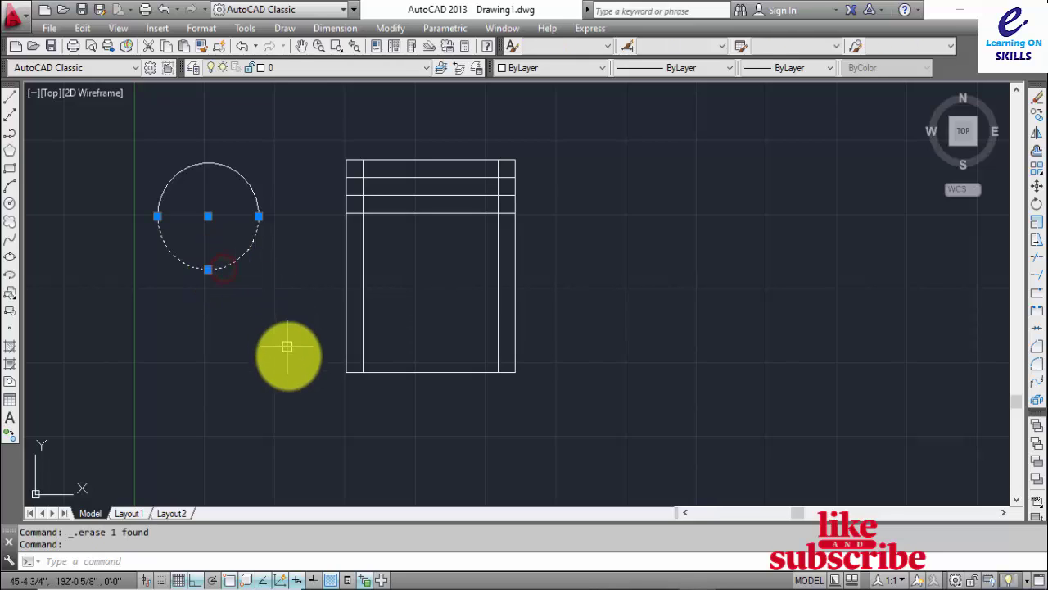
pyautogui.write('e')
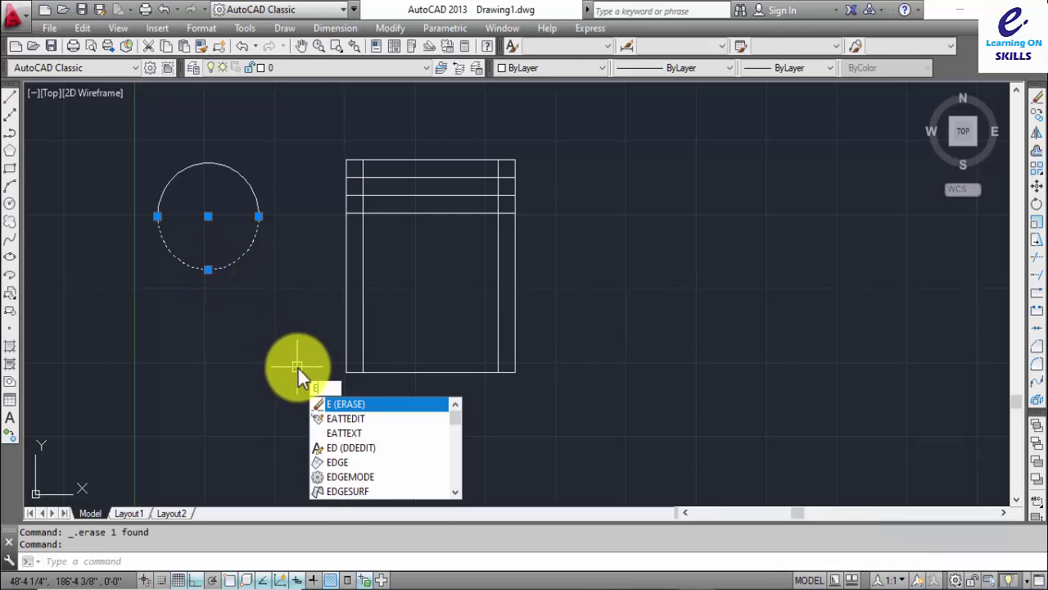
pyautogui.press('Return')
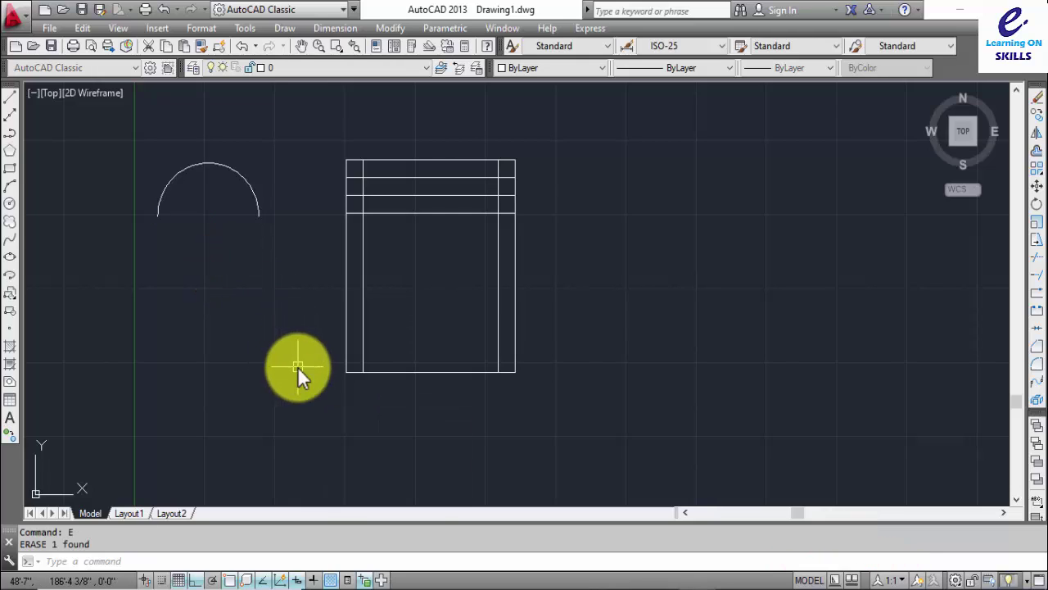
pyautogui.click(238, 174)
pyautogui.write('e')
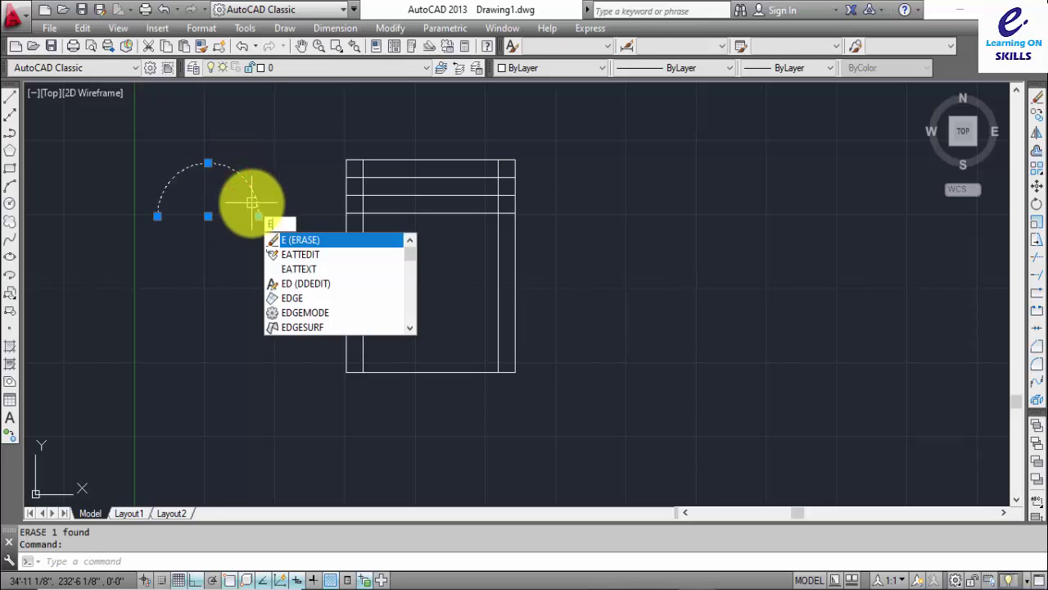
pyautogui.press('Return')
pyautogui.moveTo(458, 215)
pyautogui.mouseDown(button='middle')
pyautogui.moveTo(449, 224)
pyautogui.moveTo(427, 209)
pyautogui.mouseUp(button='middle')
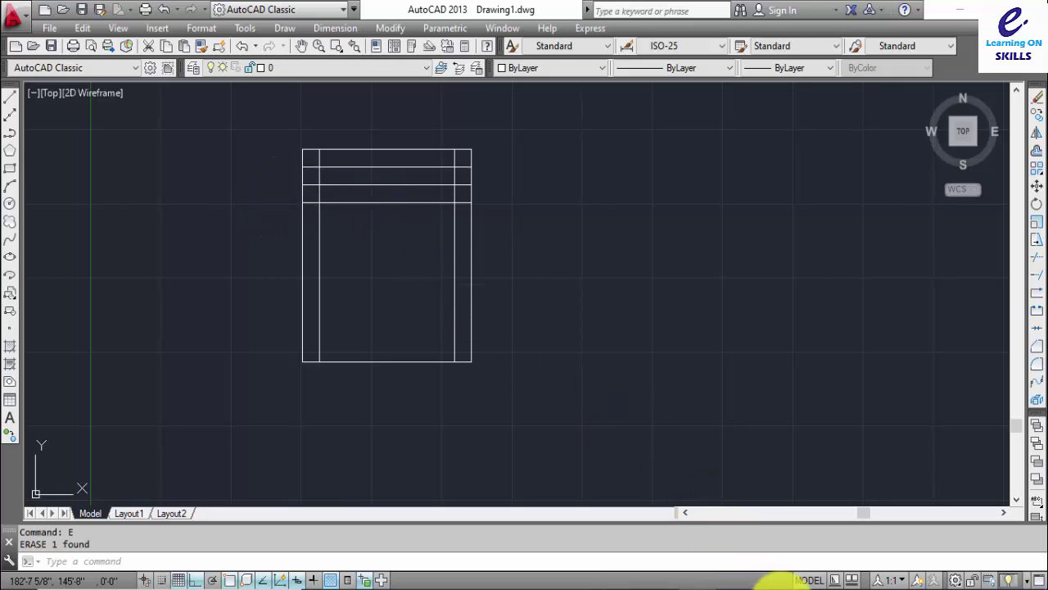
pyautogui.click(788, 588)
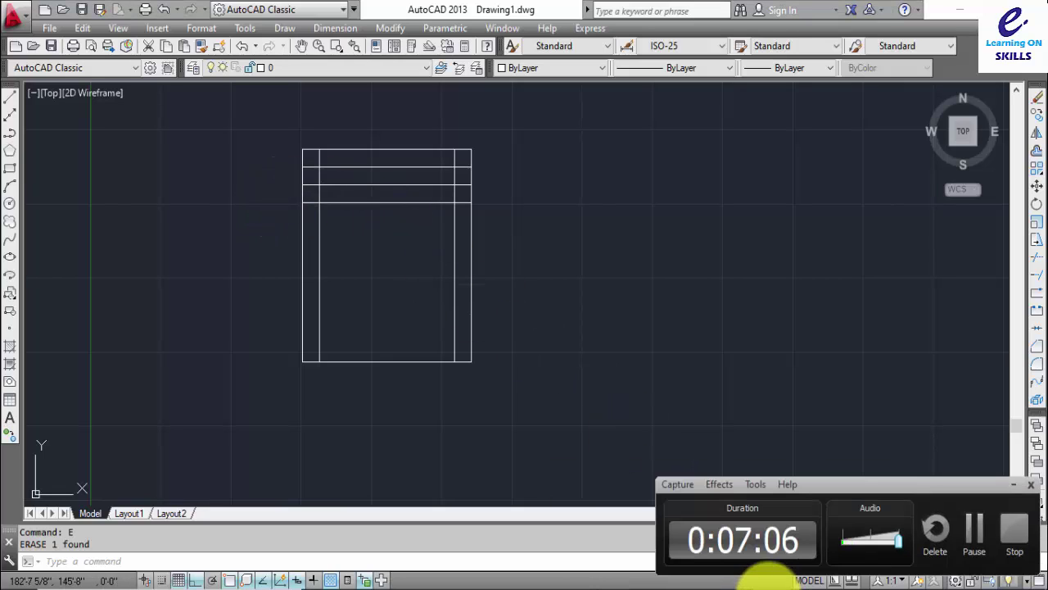
pyautogui.click(1013, 484)
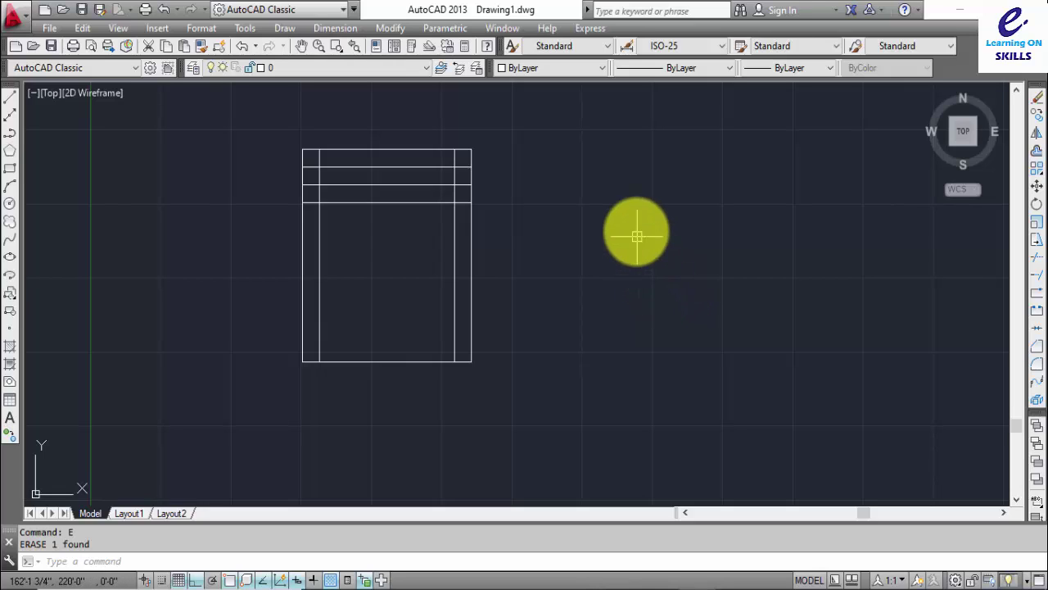
# - Draw a circle with a 50' radius in the empty area right of the rectangular frame
pyautogui.write('c')
pyautogui.press('Return')
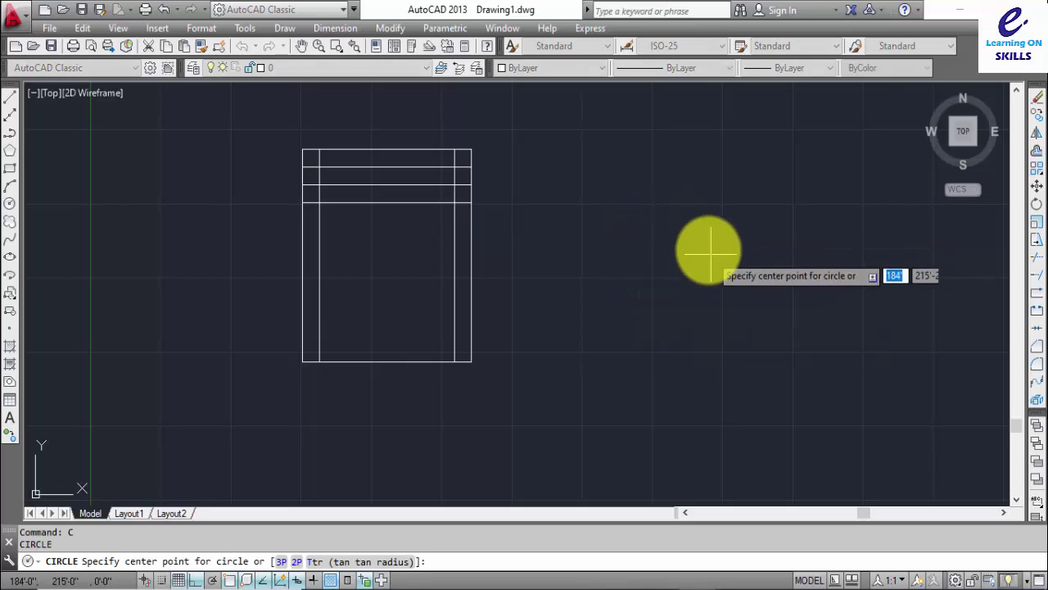
pyautogui.click(673, 213)
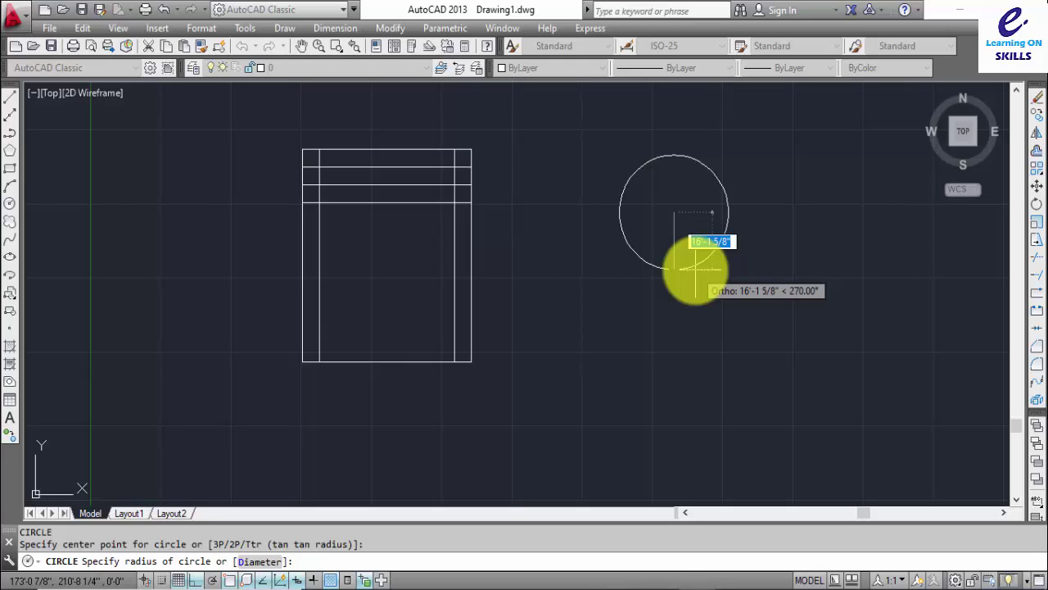
pyautogui.write('50')
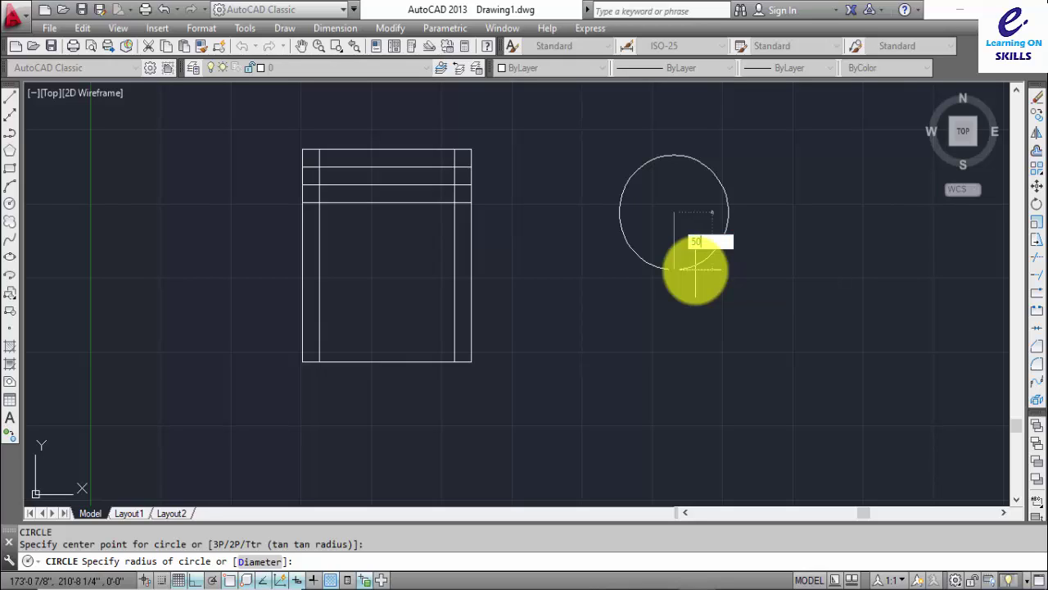
pyautogui.press('Return')
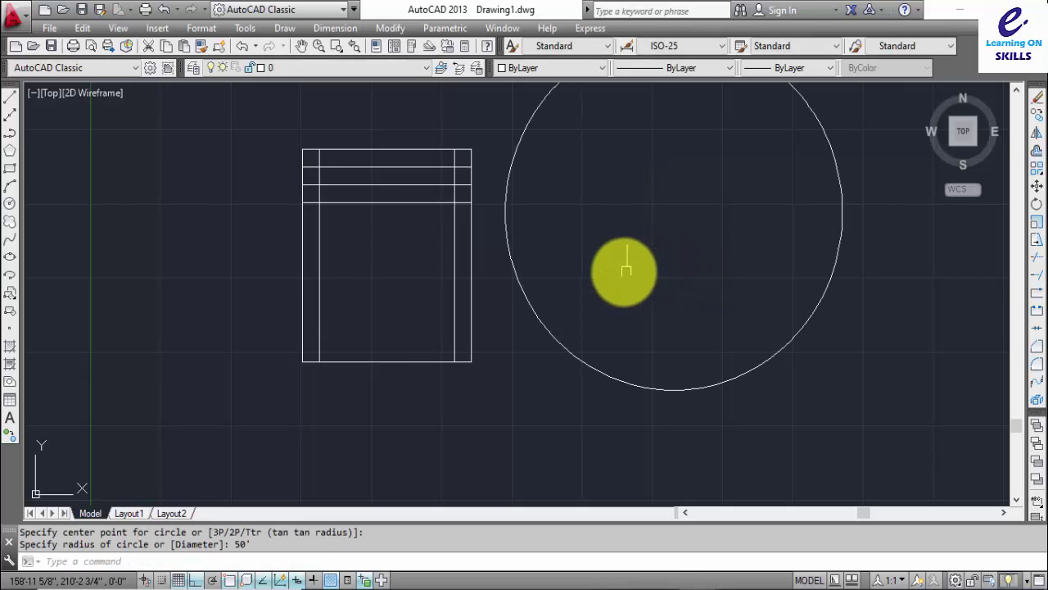
# - Erase the large circle in the area right of the rectangular frame
pyautogui.moveTo(627, 267); pyautogui.dragTo(533, 340, button='middle')
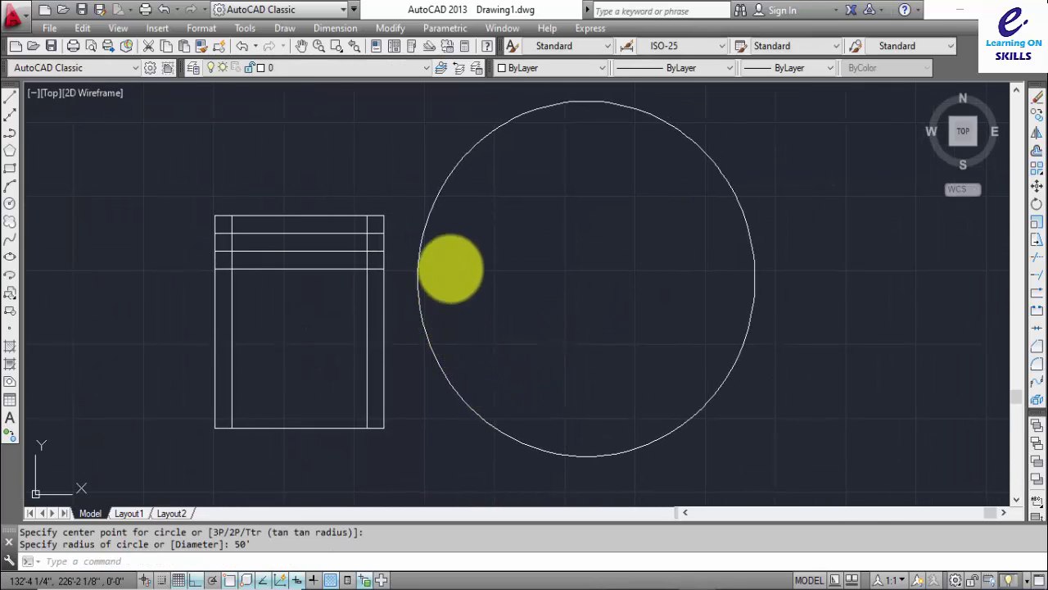
pyautogui.rightClick(742, 328)
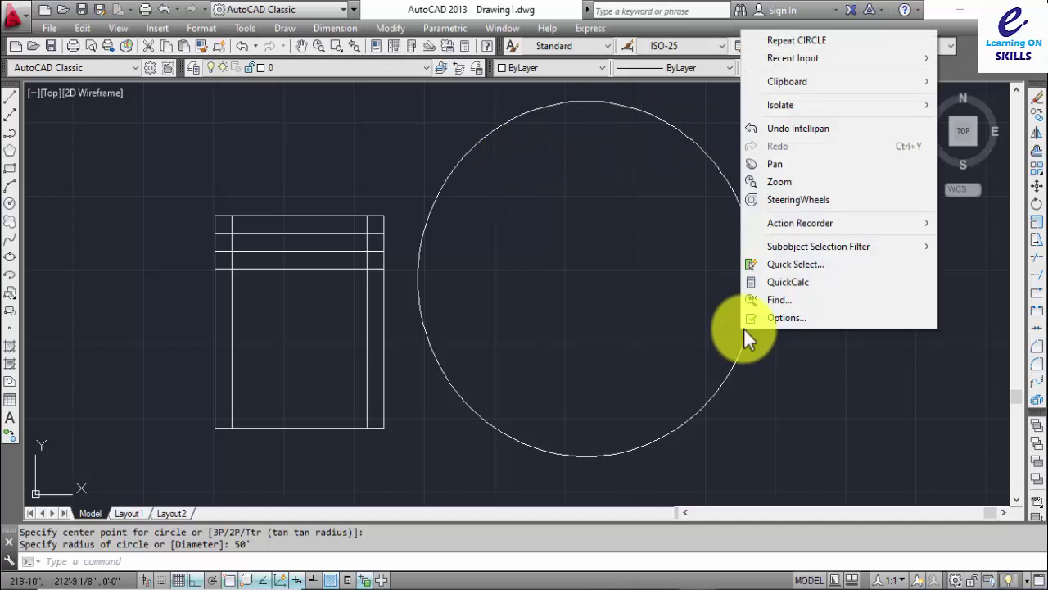
pyautogui.click(697, 311)
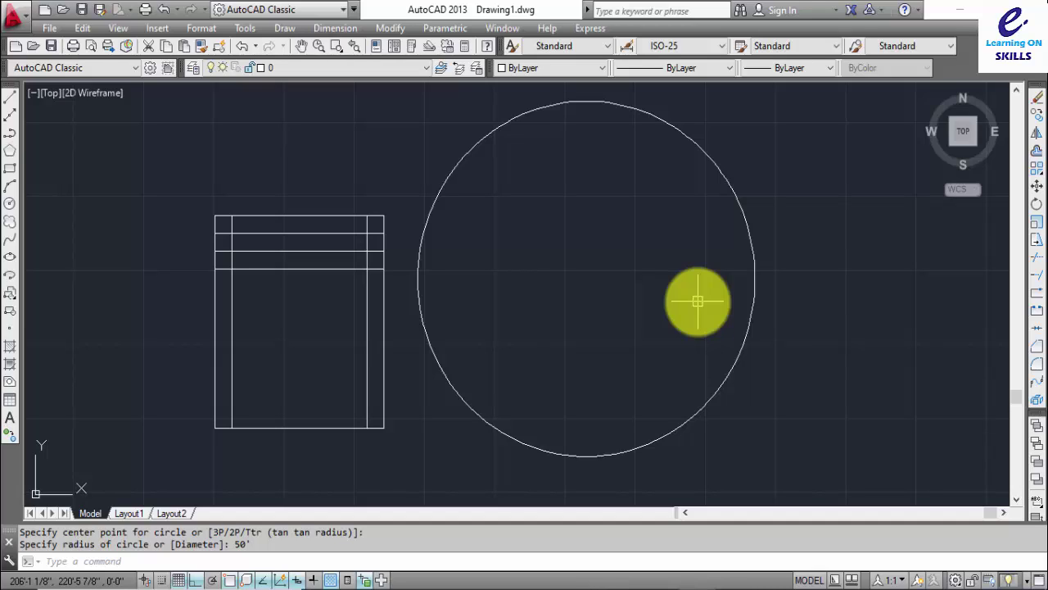
pyautogui.click(774, 182)
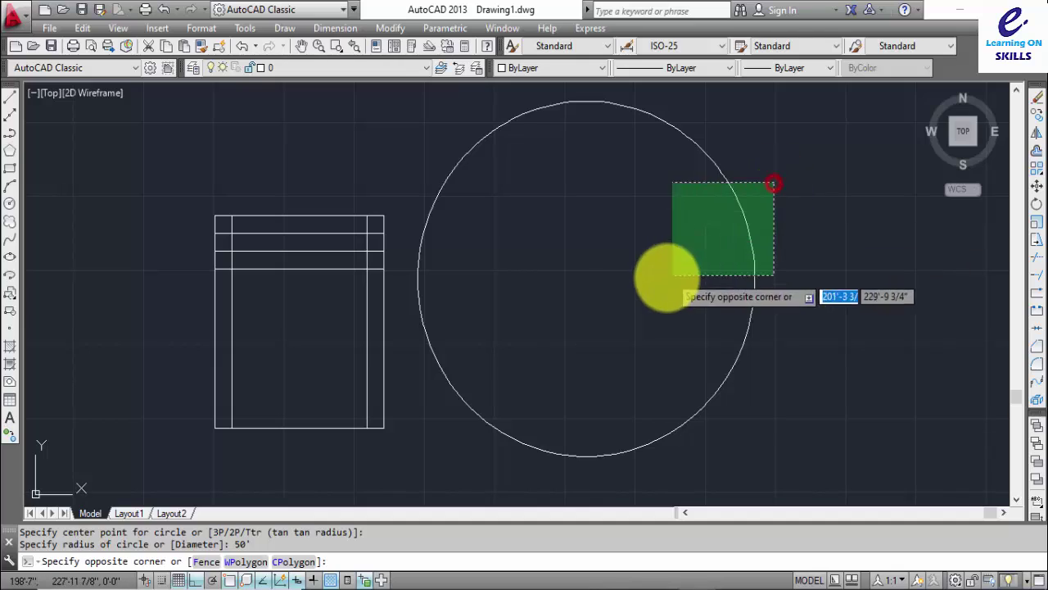
pyautogui.click(667, 278)
pyautogui.press('Delete')
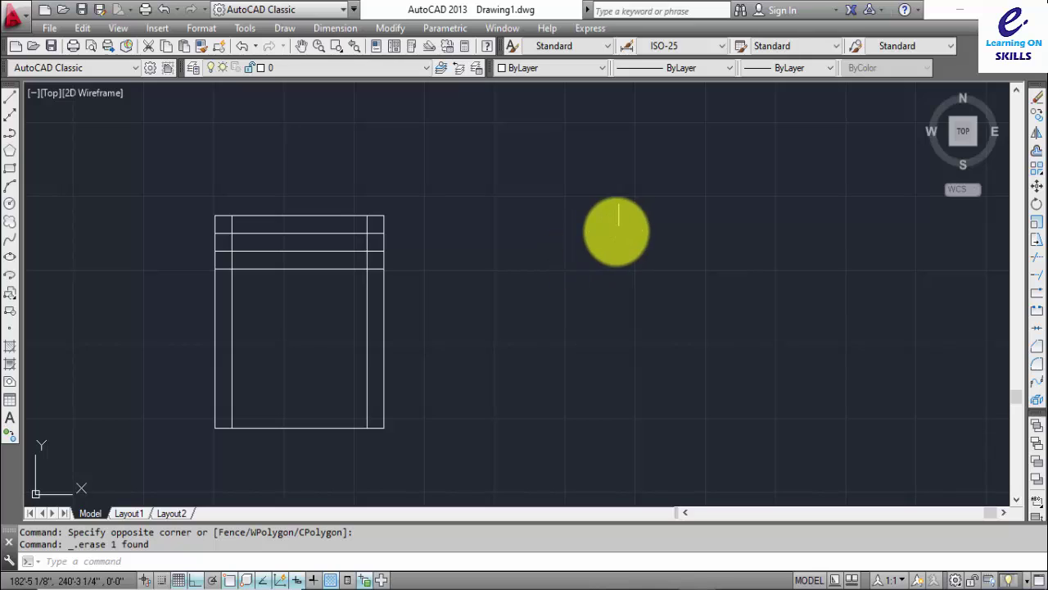
pyautogui.write('c')
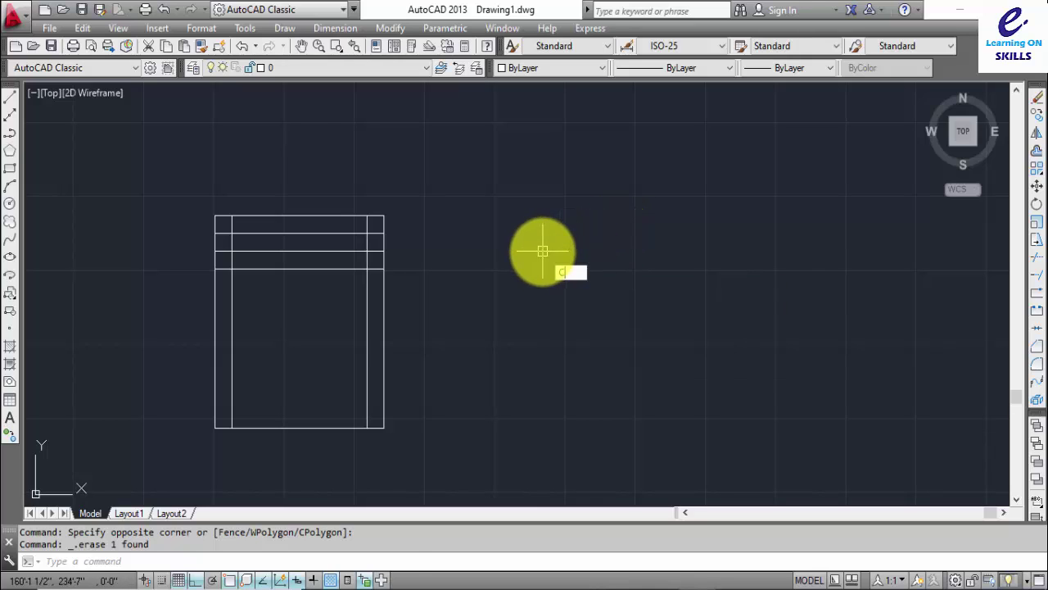
pyautogui.press('Return')
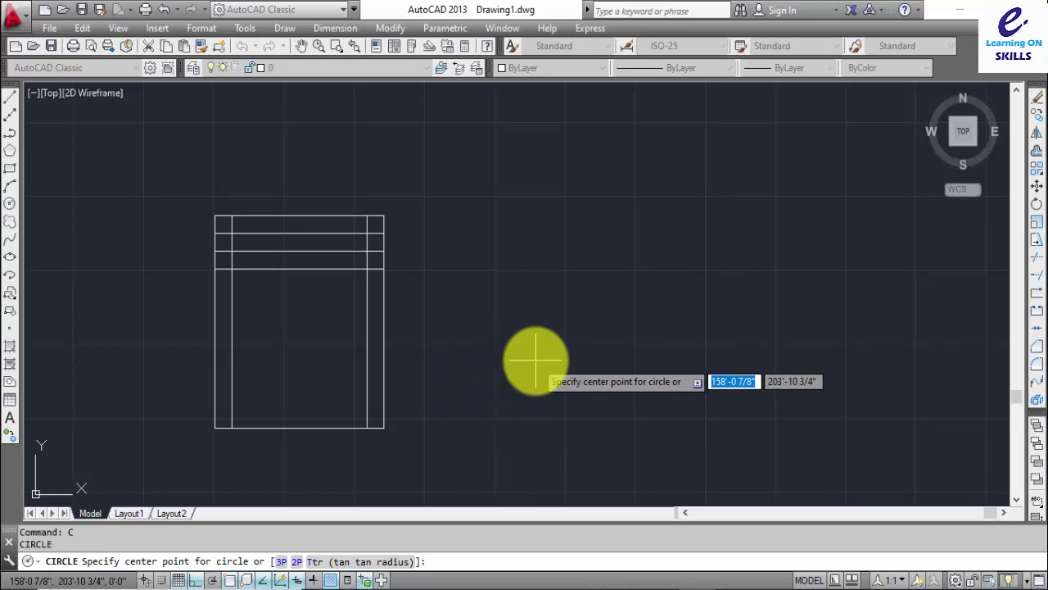
pyautogui.press('Escape')
# - Draw two separate, parallel vertical lines of similar length side by side in the empty area right of the rectangular frame
pyautogui.write('l')
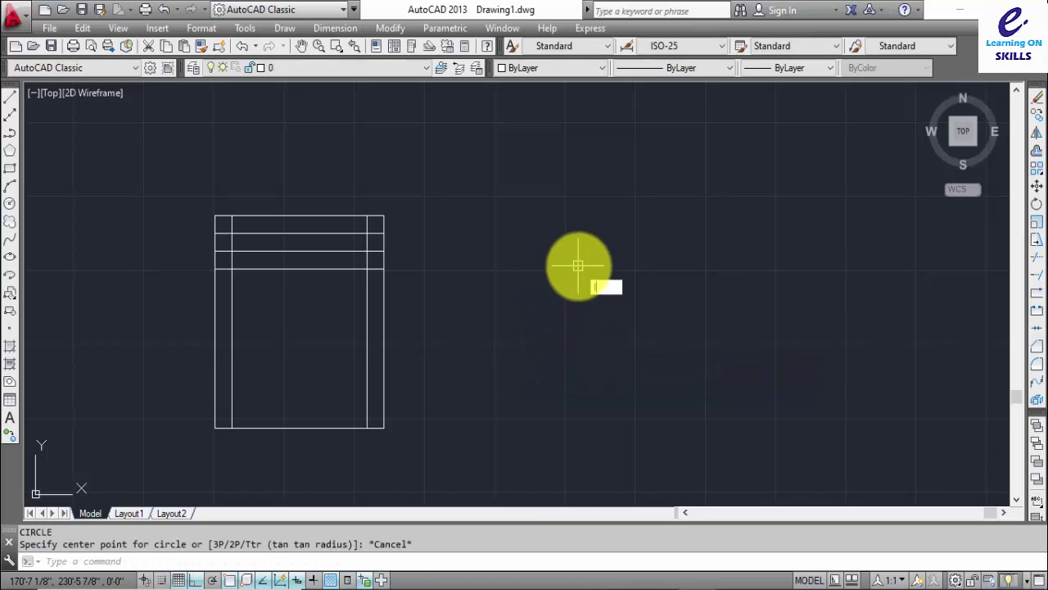
pyautogui.press('Return')
pyautogui.click(597, 217)
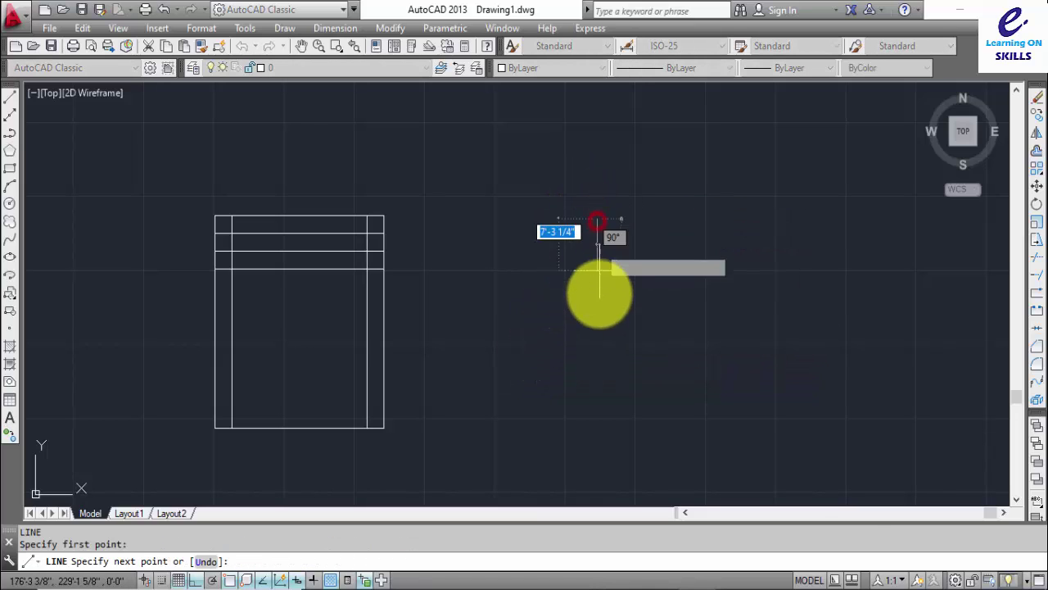
pyautogui.click(599, 347)
pyautogui.press('Return')
pyautogui.press('Return')
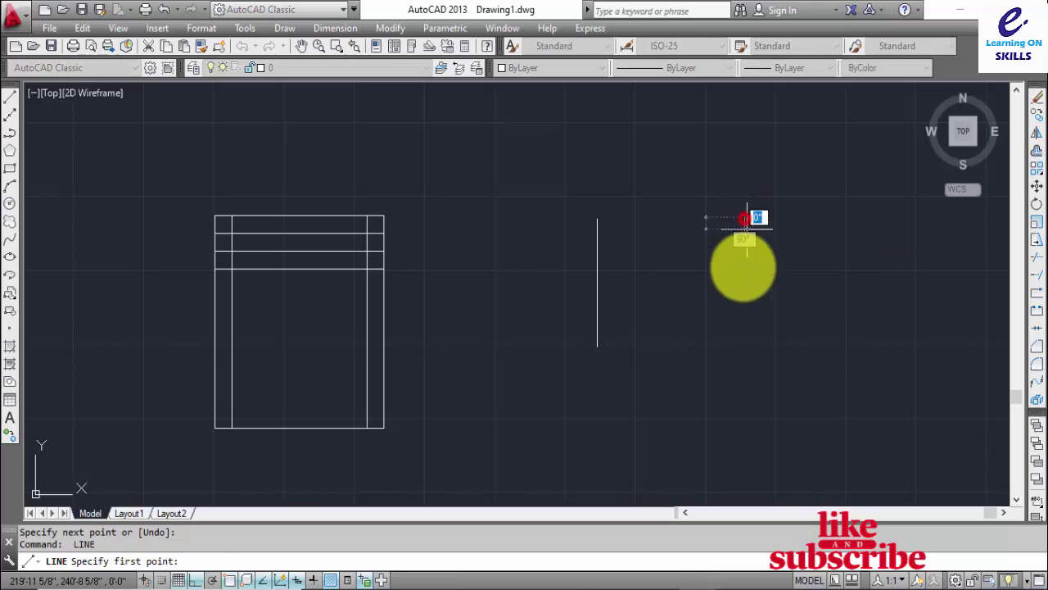
pyautogui.click(745, 217)
pyautogui.click(735, 351)
pyautogui.press('Return')
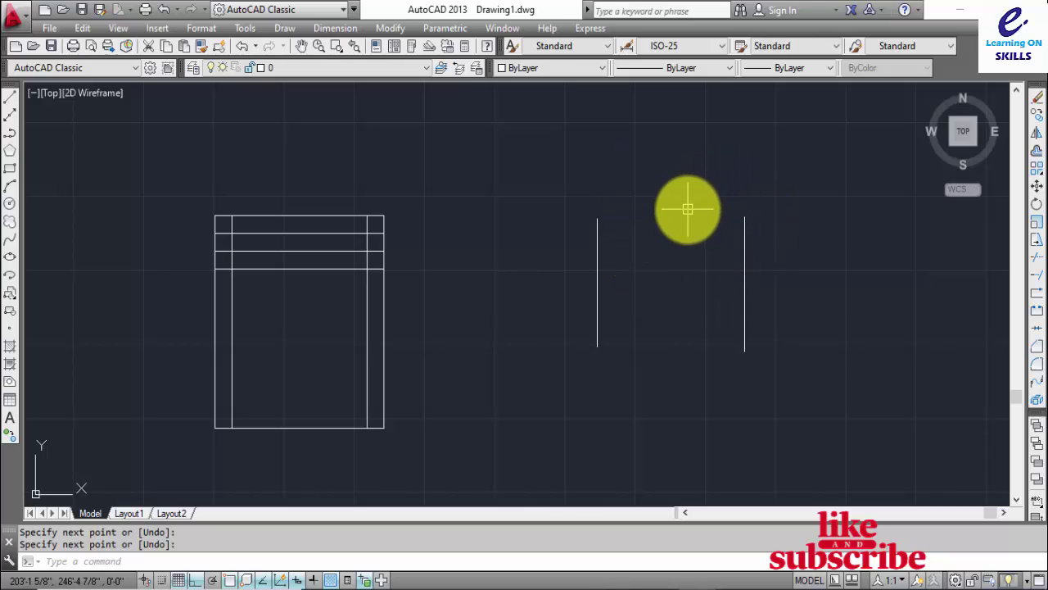
# - Draw a two-point (2P) circle whose diameter spans the upper ends of the two vertical lines
pyautogui.write('c')
pyautogui.press('Return')
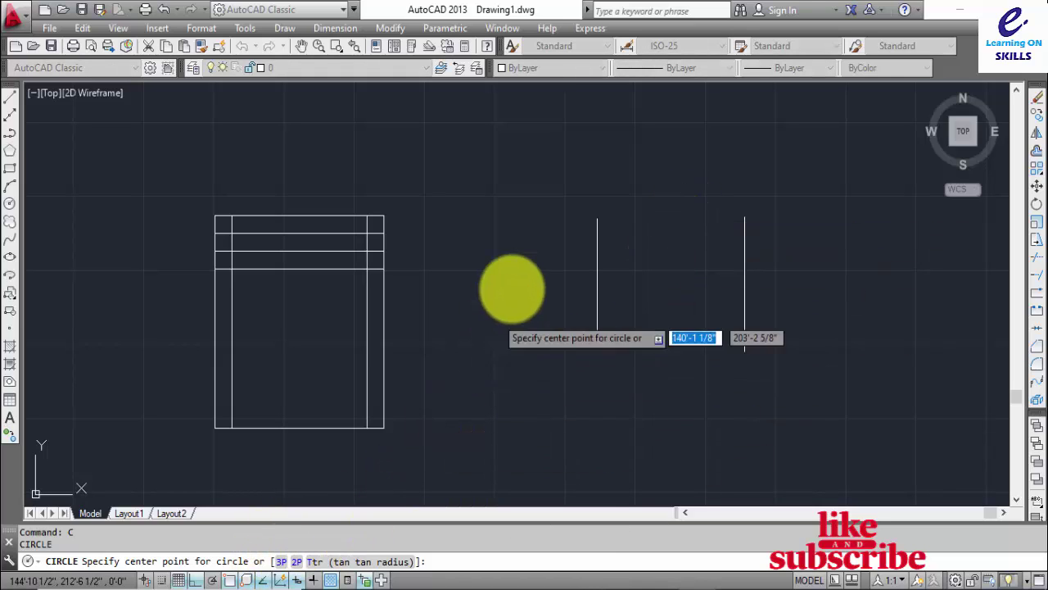
pyautogui.write('2p')
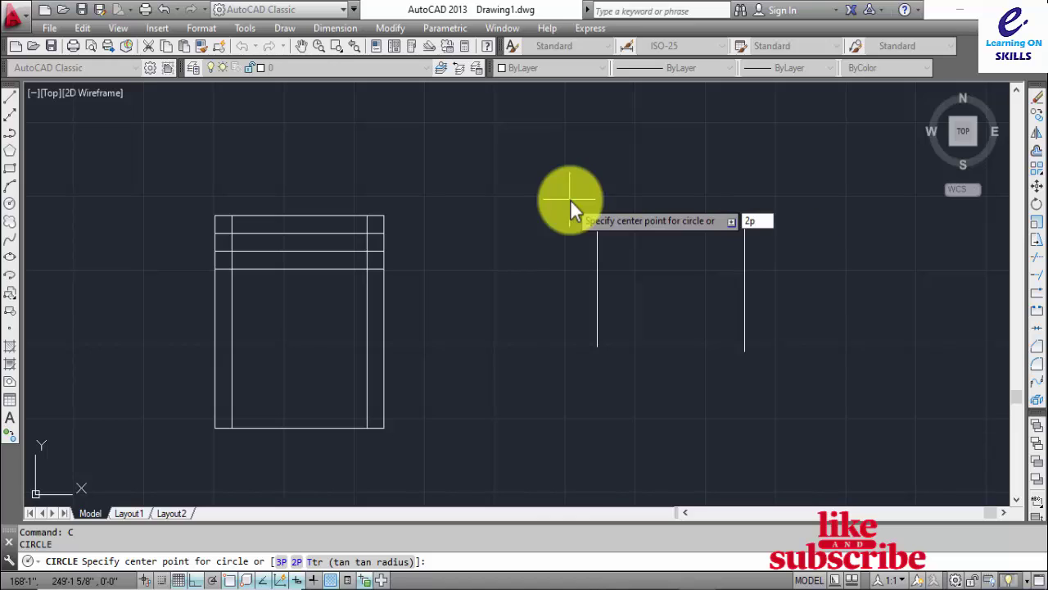
pyautogui.press('Return')
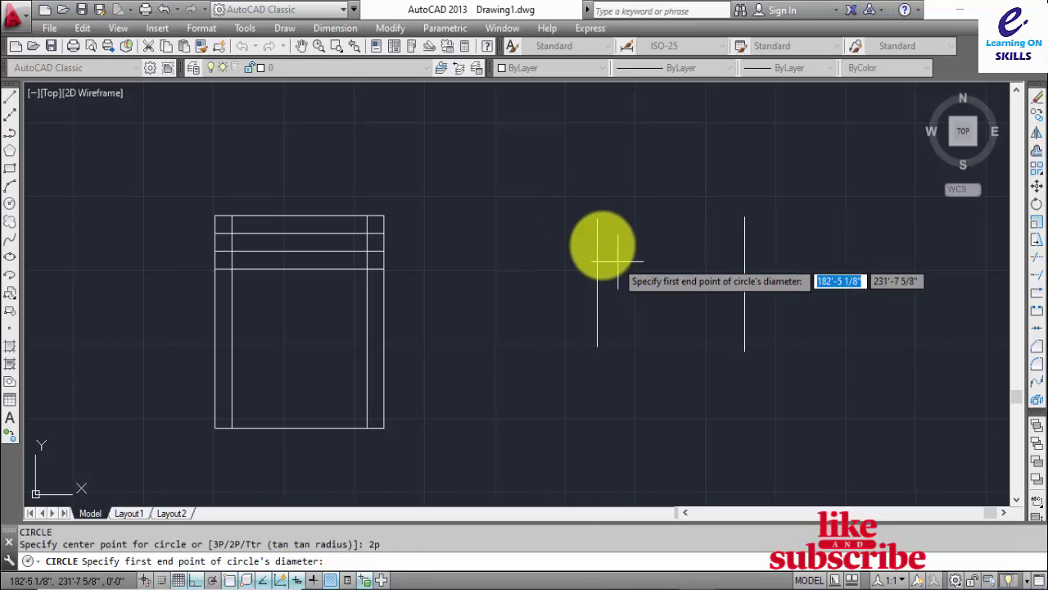
pyautogui.click(597, 219)
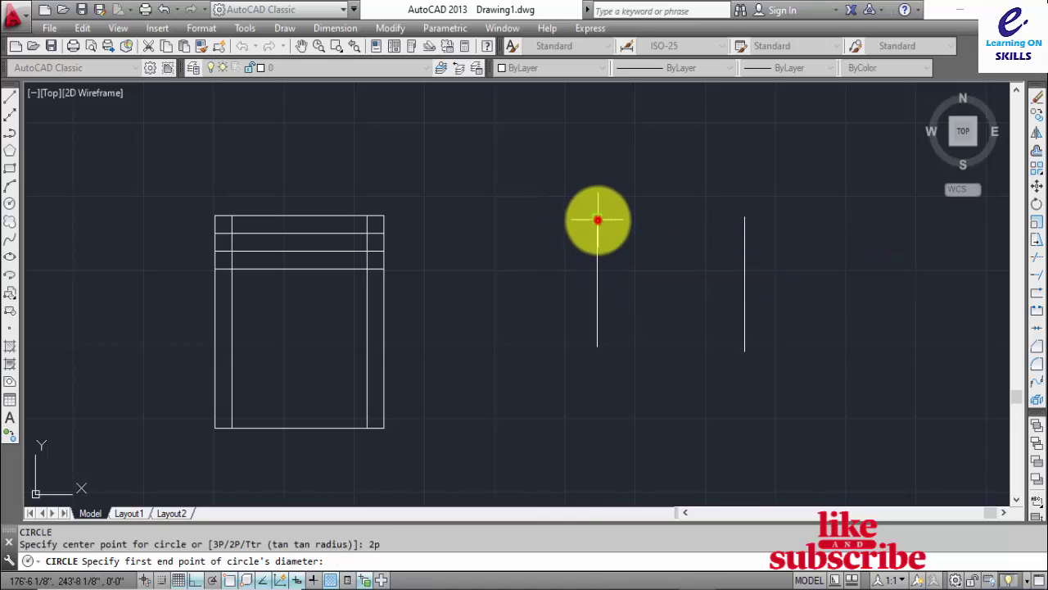
pyautogui.click(745, 220)
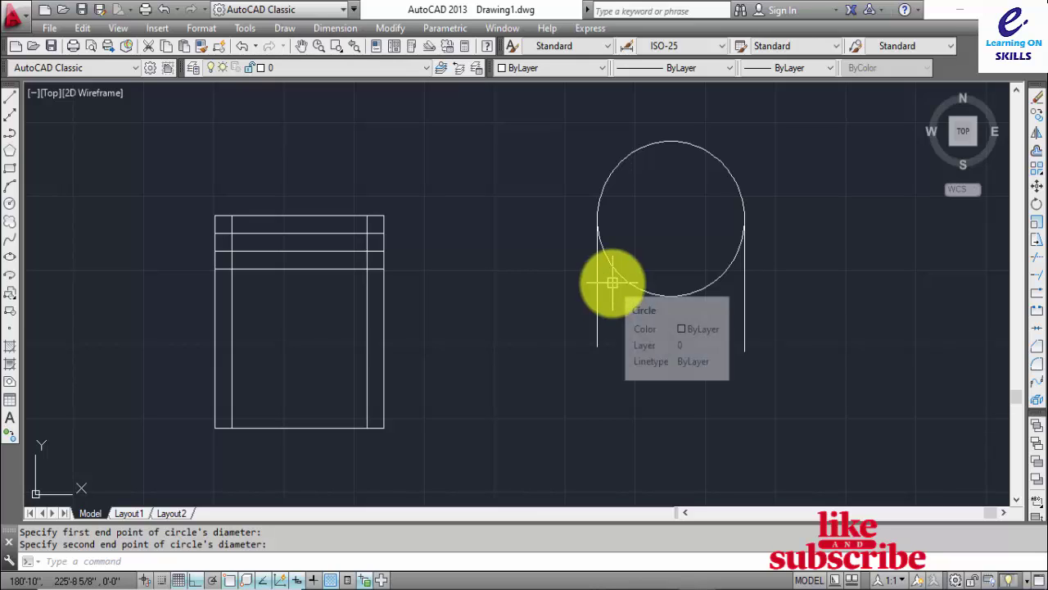
# - Draw a three-point (3P) circle through the lower ends of both vertical lines and the upper end of the right line
pyautogui.write('c')
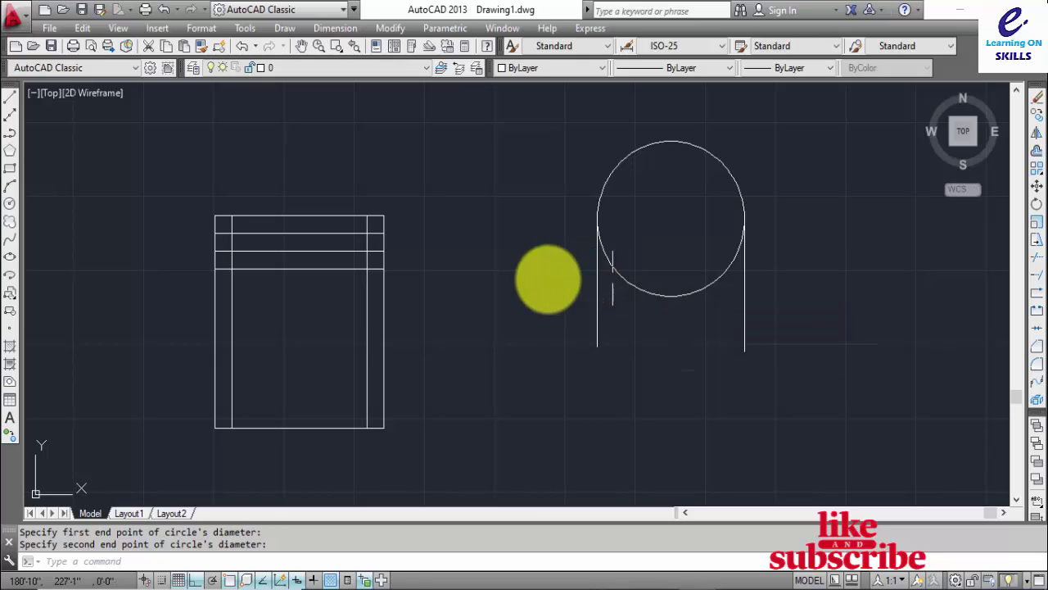
pyautogui.press('Return')
pyautogui.write('3')
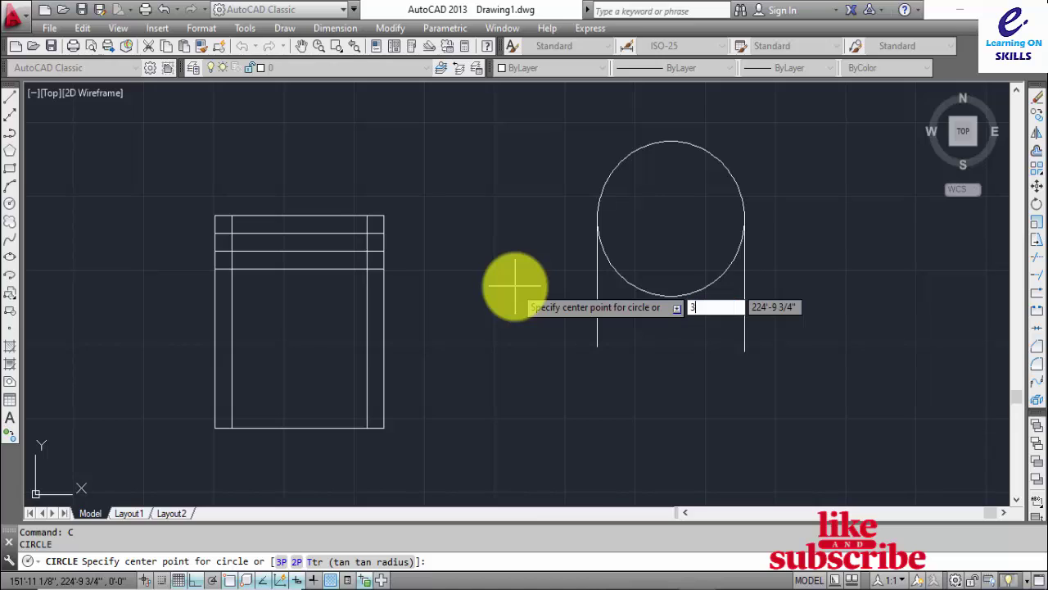
pyautogui.write('p')
pyautogui.press('Return')
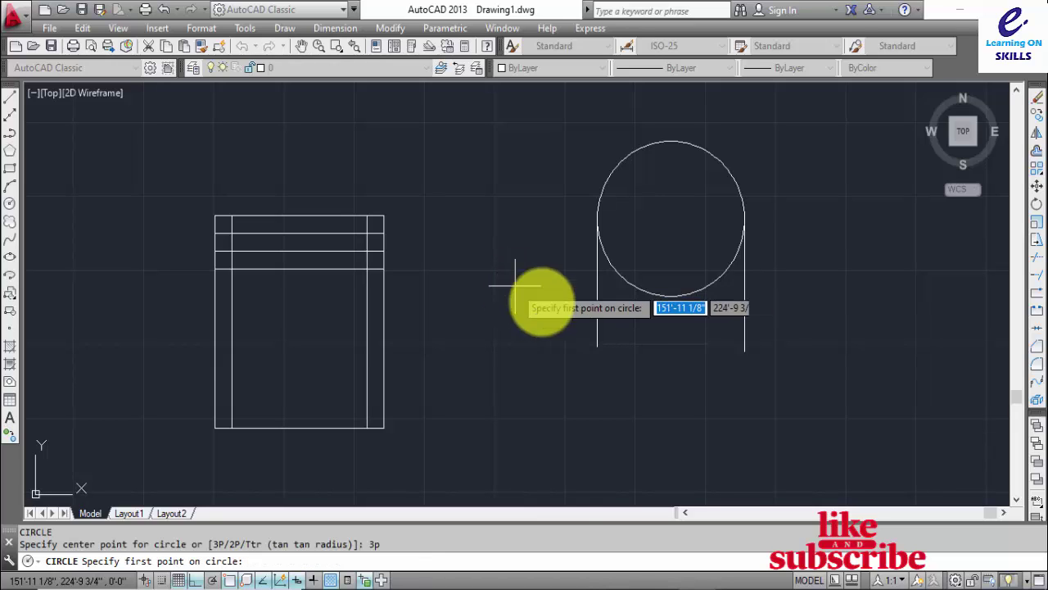
pyautogui.click(597, 347)
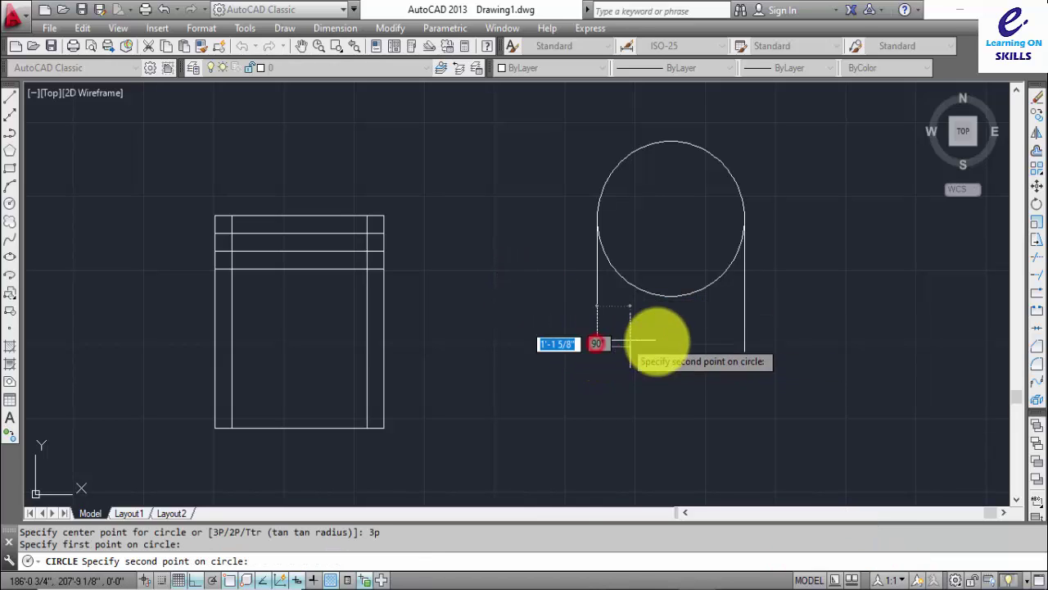
pyautogui.click(744, 353)
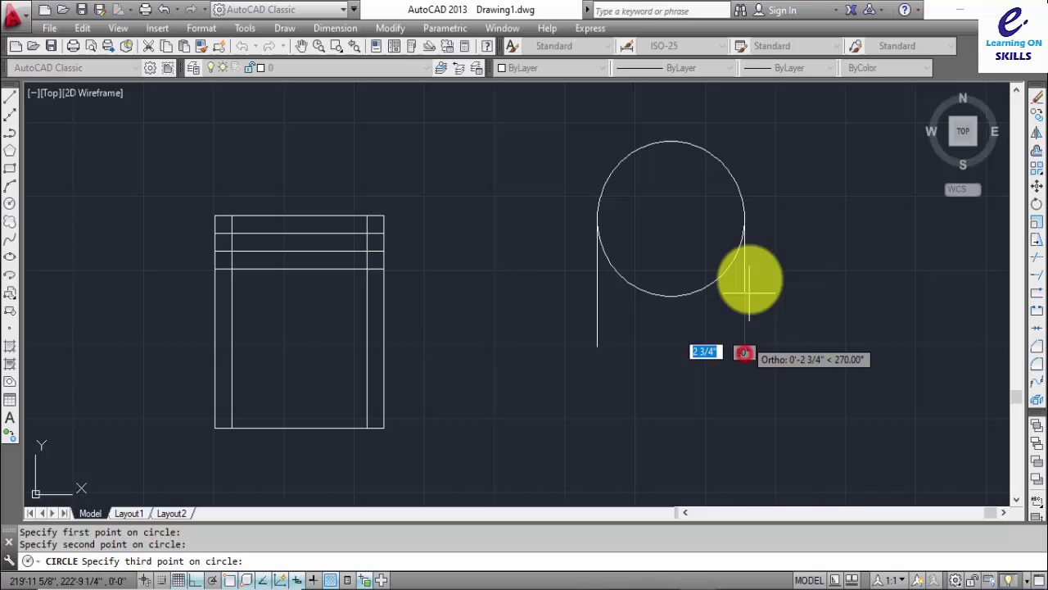
pyautogui.click(744, 221)
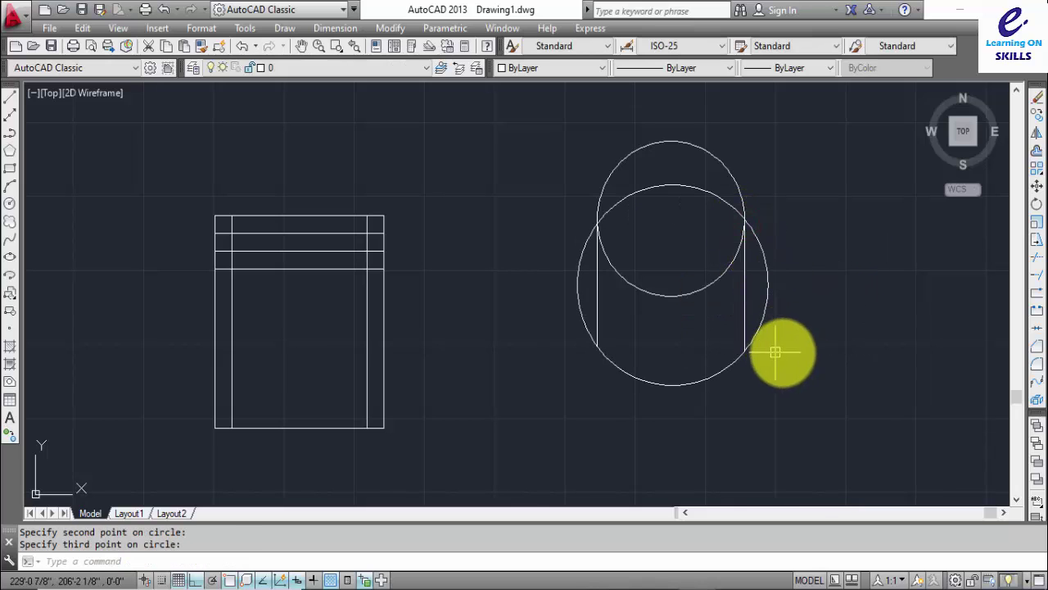
# - Trim away both vertical lines and the circle arcs inside the overlap, using all objects as cutting edges, to leave only the outer outline
pyautogui.scroll(-2, 801, 334)
pyautogui.moveTo(801, 334)
pyautogui.mouseDown(button='middle')
pyautogui.moveTo(604, 307)
pyautogui.moveTo(585, 269)
pyautogui.mouseUp(button='middle')
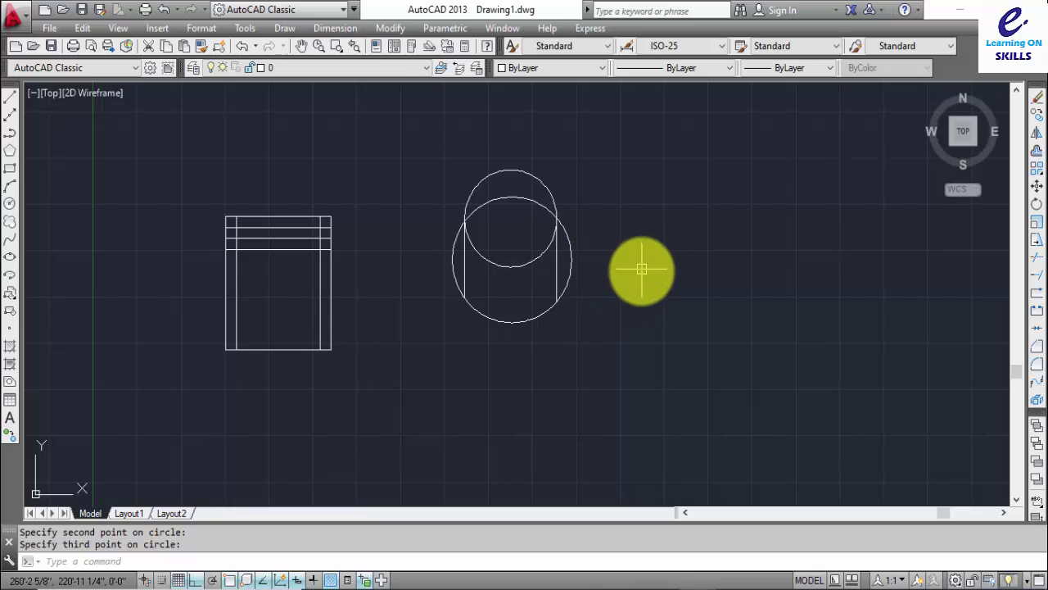
pyautogui.scroll(3, 644, 273)
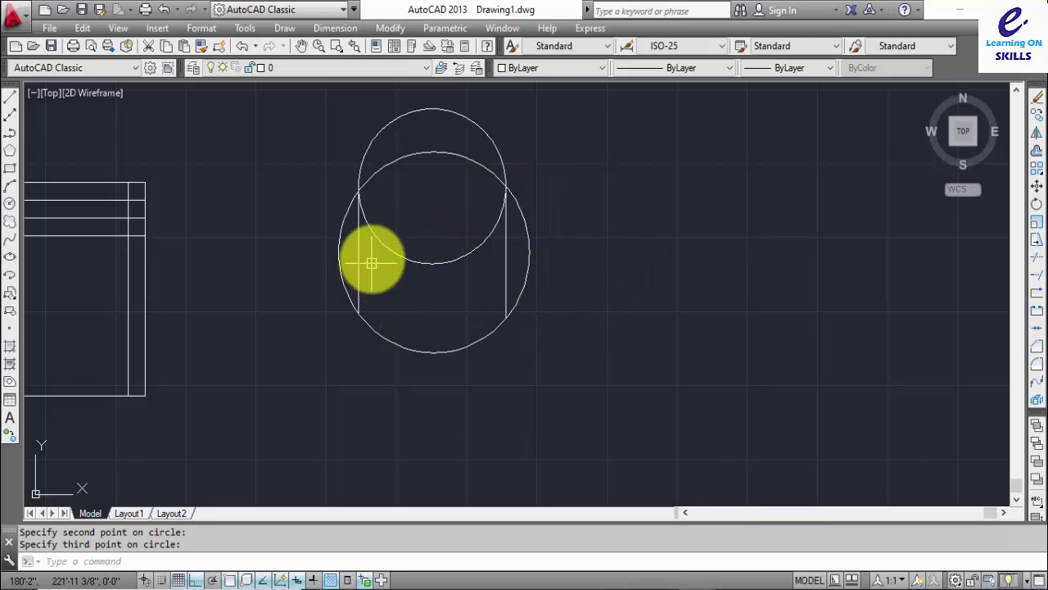
pyautogui.write('tr')
pyautogui.press('Return')
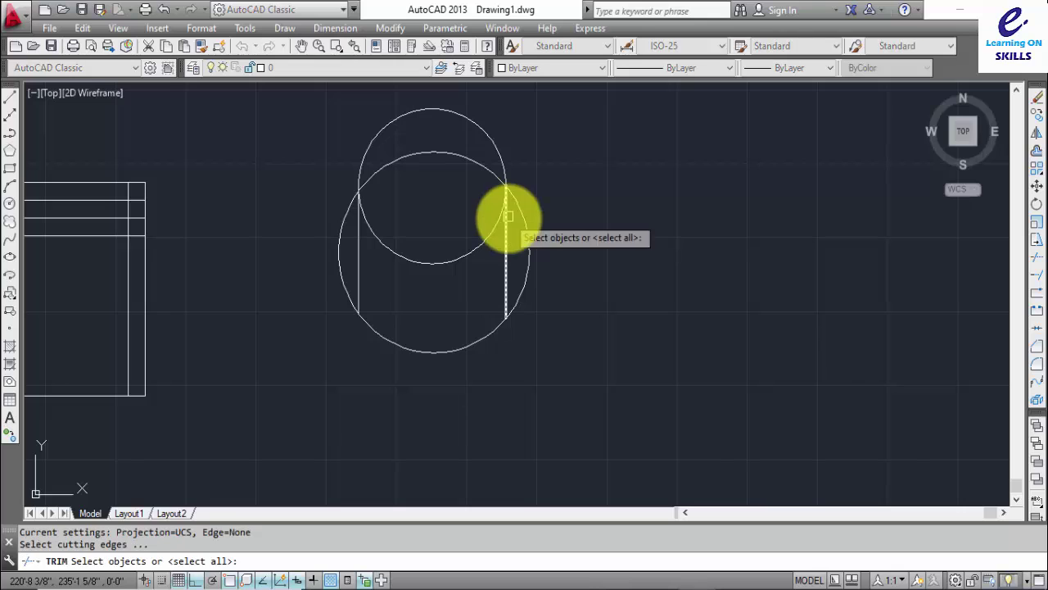
pyautogui.press('Return')
pyautogui.click(508, 212)
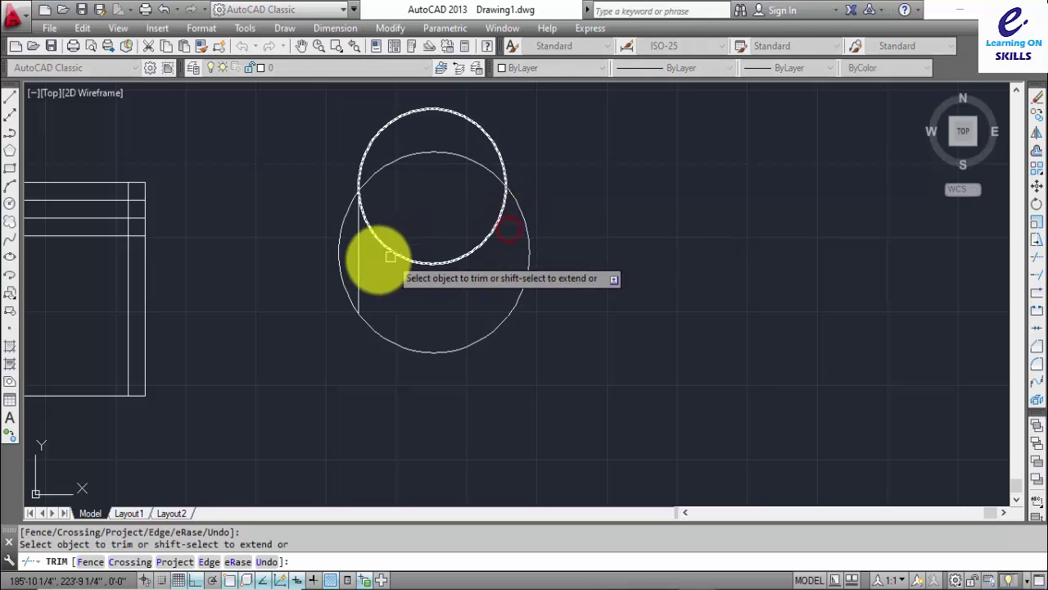
pyautogui.click(361, 252)
pyautogui.click(367, 213)
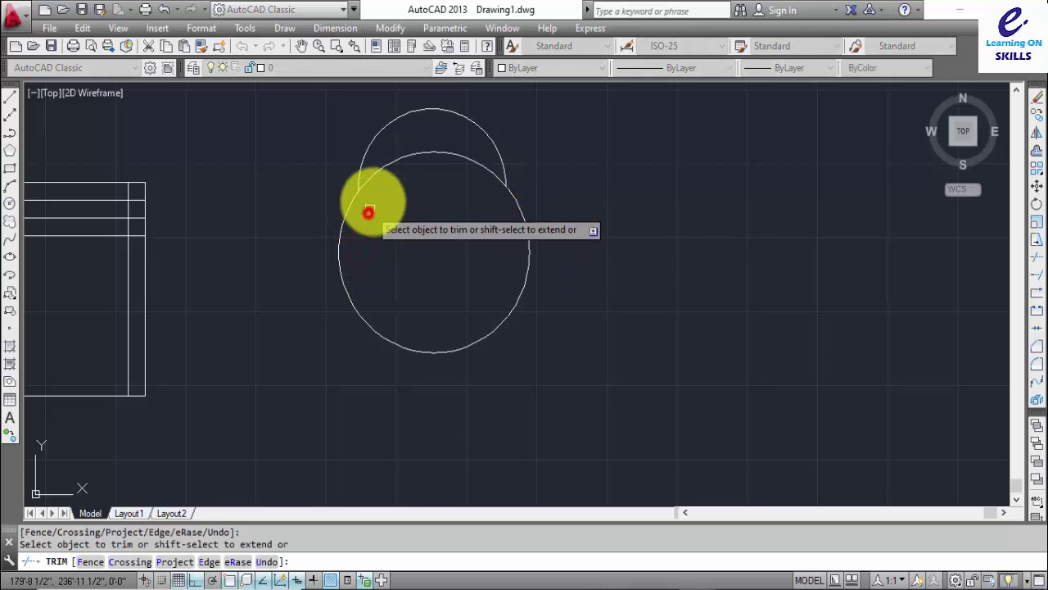
pyautogui.click(397, 163)
pyautogui.scroll(-2, 557, 222)
pyautogui.press('Return')
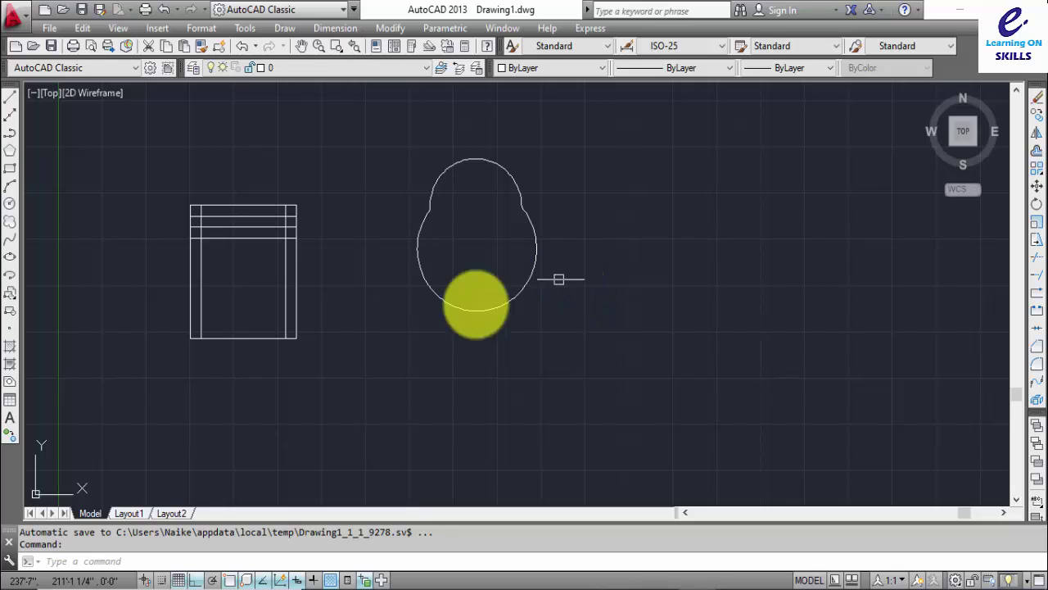
# - Break the lowest inner horizontal line of the rectangular frame between two points to cut a gap in its middle
pyautogui.scroll(5, 283, 251)
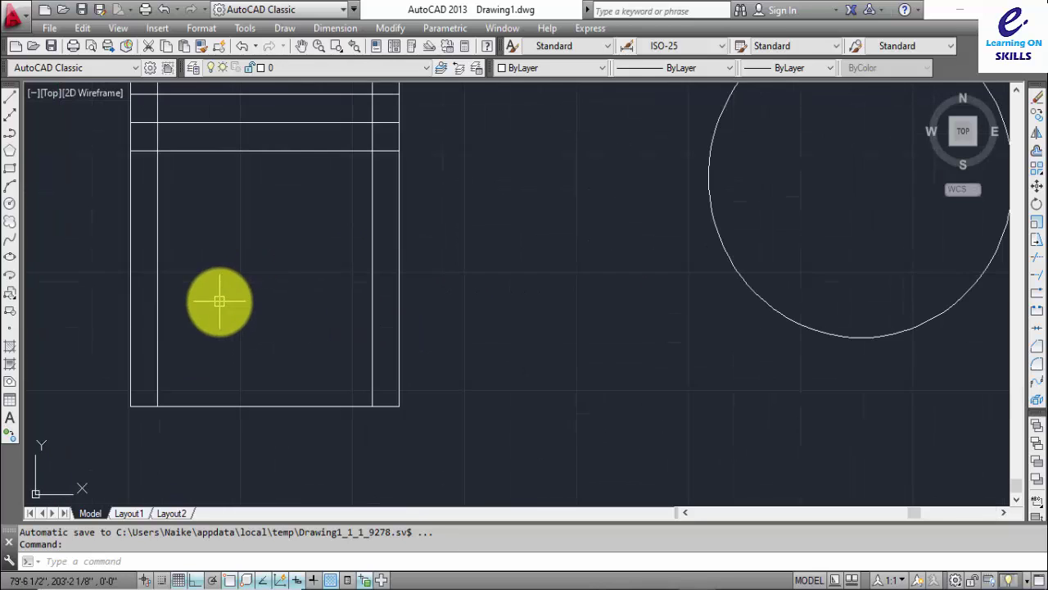
pyautogui.scroll(2, 370, 223)
pyautogui.moveTo(370, 227); pyautogui.dragTo(337, 387, button='middle')
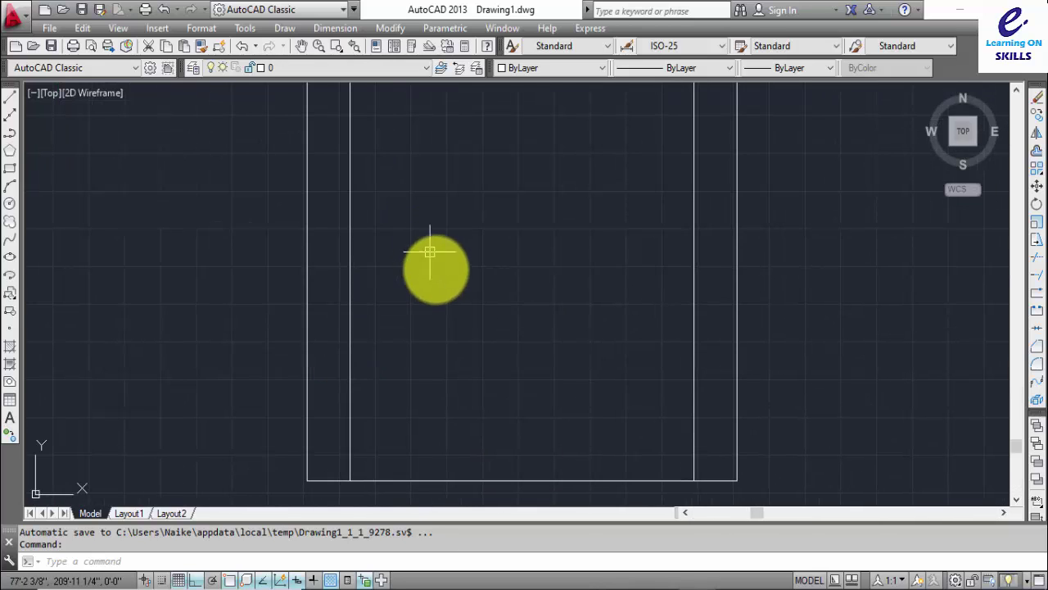
pyautogui.scroll(-4, 440, 270)
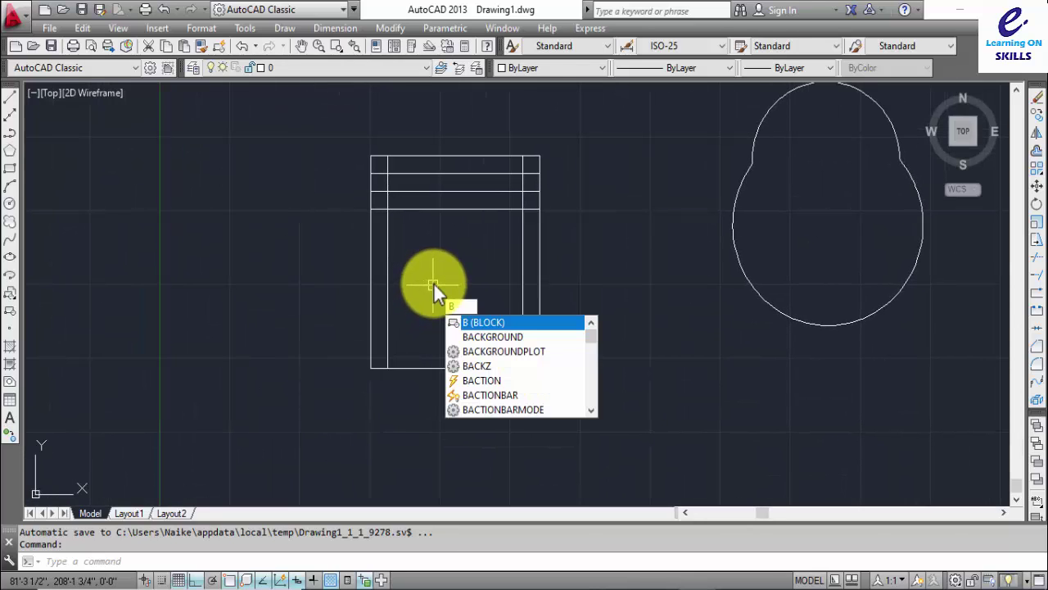
pyautogui.write('R')
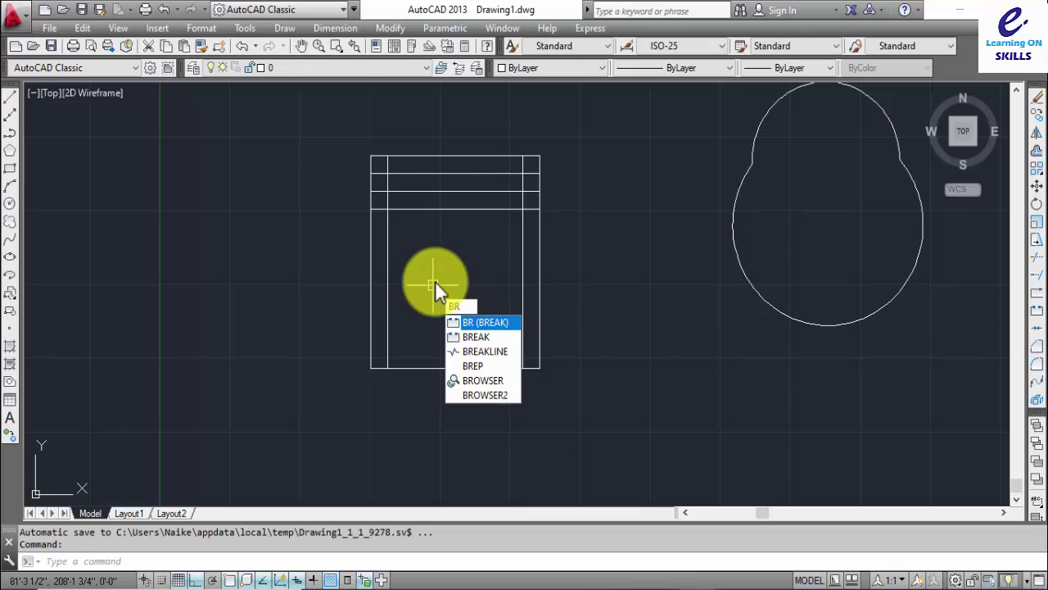
pyautogui.press('Return')
pyautogui.click(410, 209)
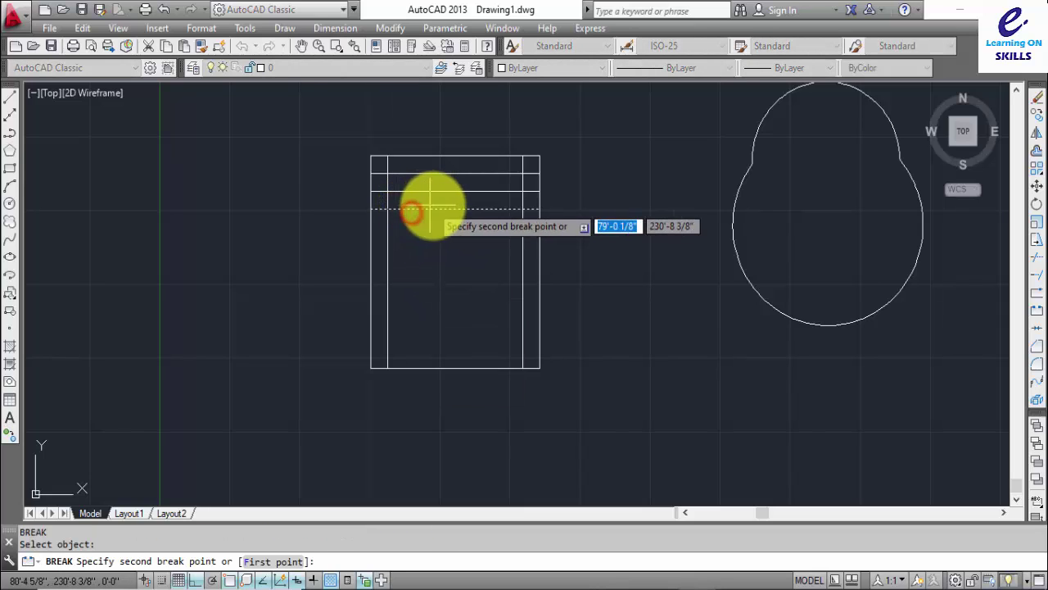
pyautogui.click(481, 210)
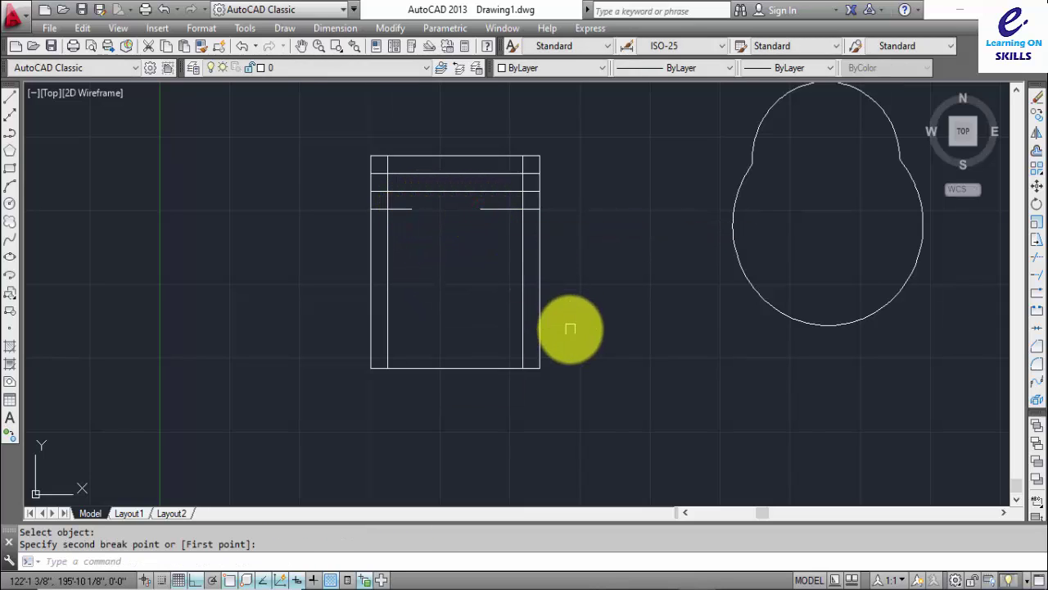
# - Break the frame's right inner vertical line between two points below the horizontal lines to cut a gap in it
pyautogui.press('Return')
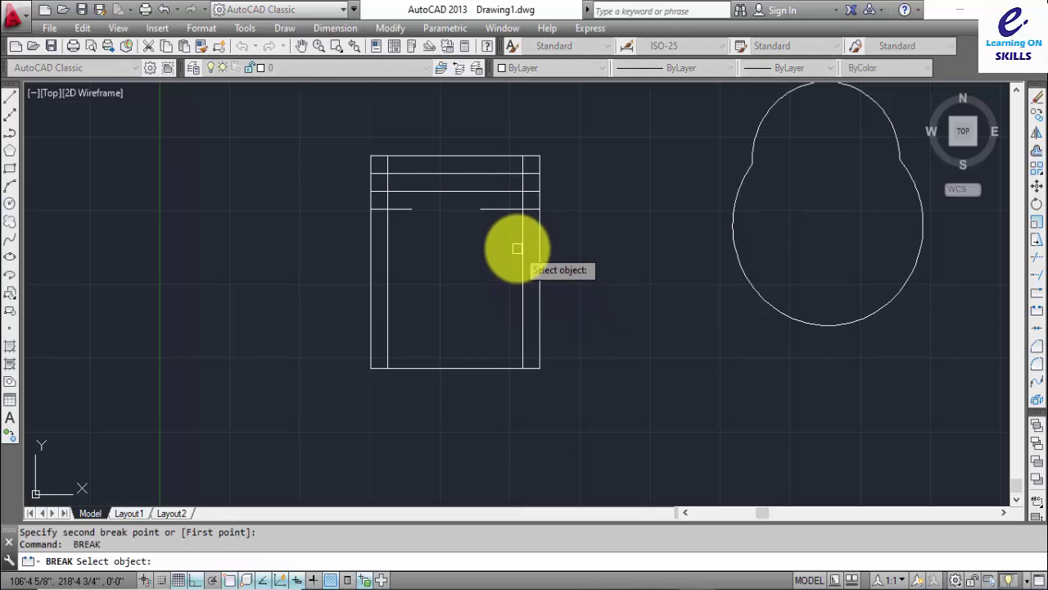
pyautogui.press('Escape')
pyautogui.write('b')
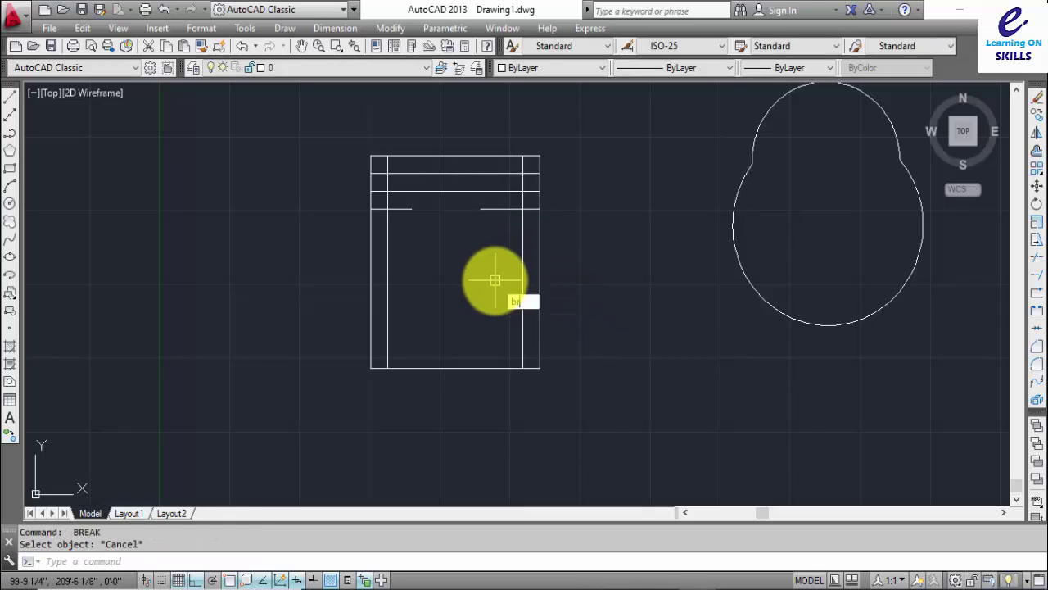
pyautogui.write('r')
pyautogui.press('Return')
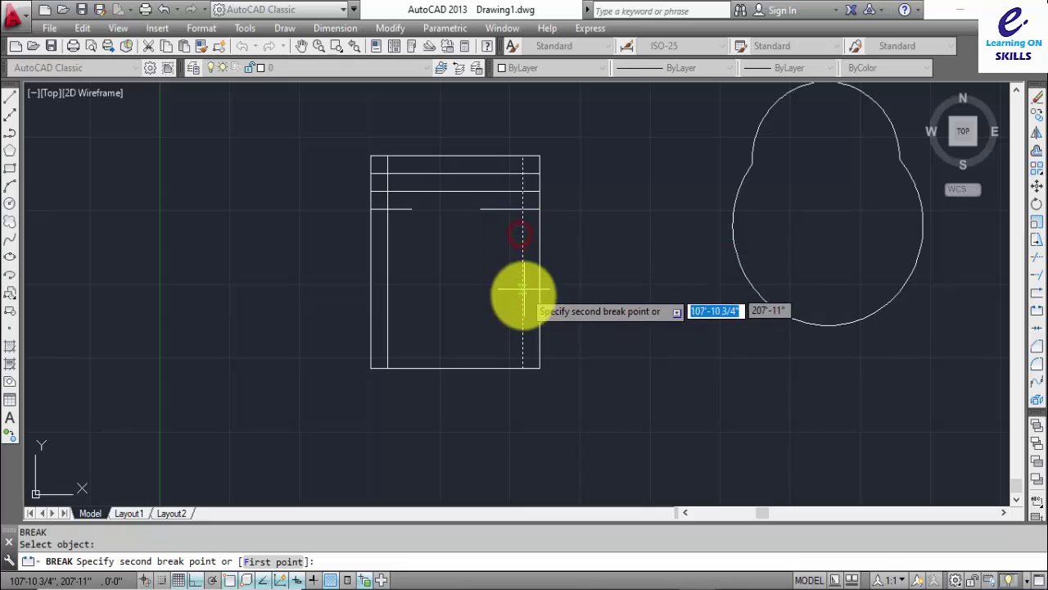
pyautogui.click(520, 321)
pyautogui.press('Escape')
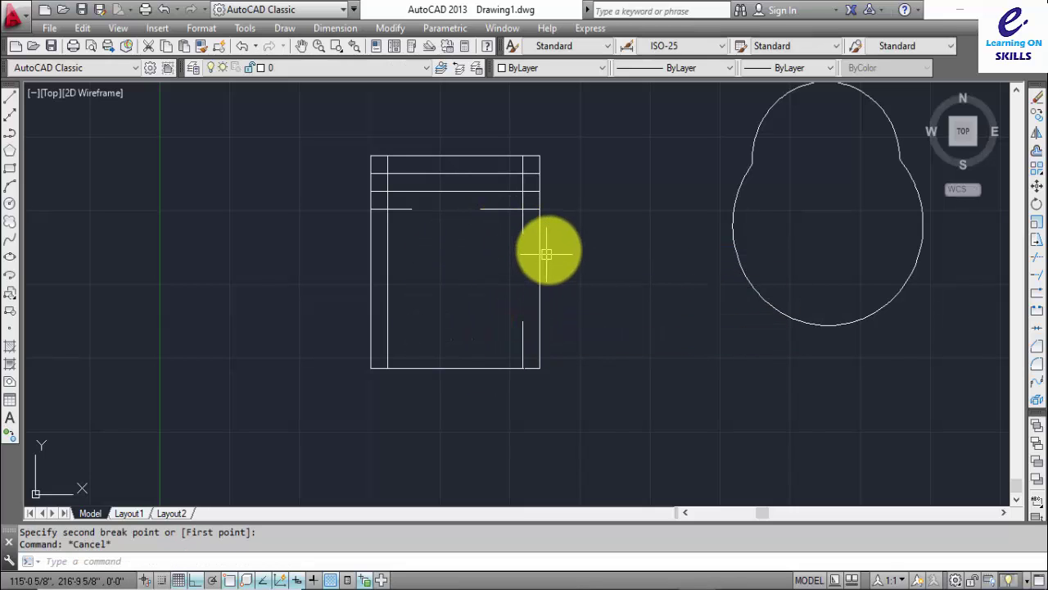
pyautogui.moveTo(542, 250)
pyautogui.mouseDown(button='middle')
pyautogui.moveTo(540, 262)
pyautogui.moveTo(411, 273)
pyautogui.mouseUp(button='middle')
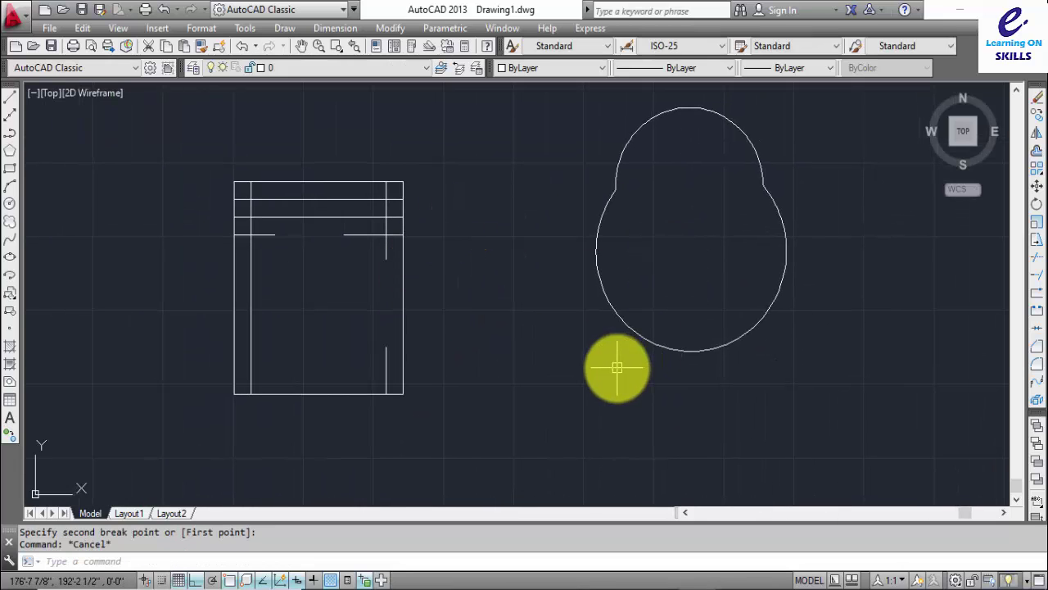